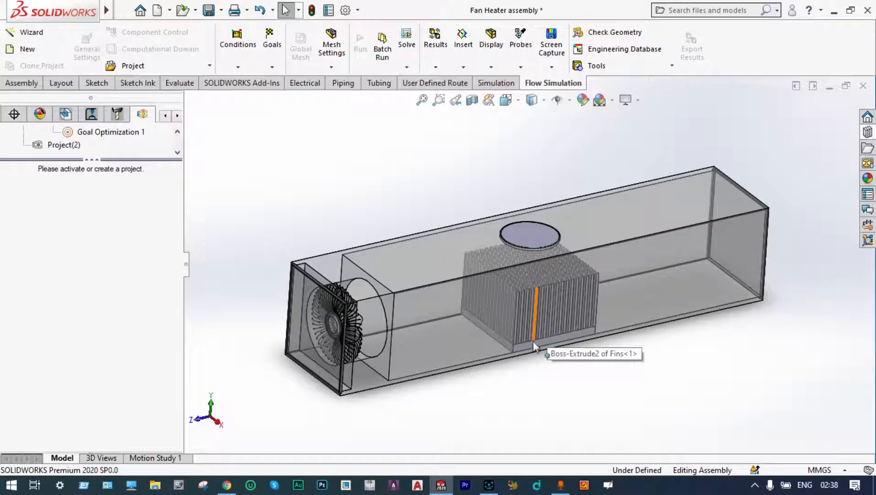
scroll(533, 343, "down", 1)
scroll(534, 343, "down", 1)
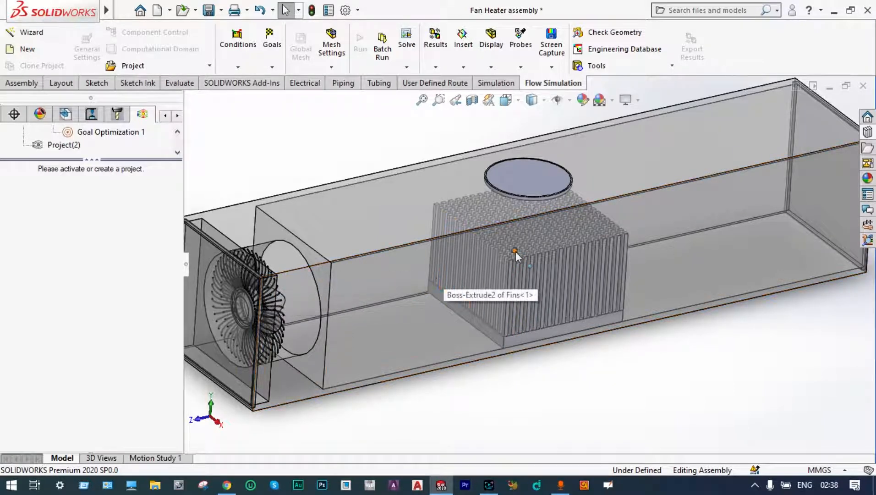
scroll(548, 255, "up", 3)
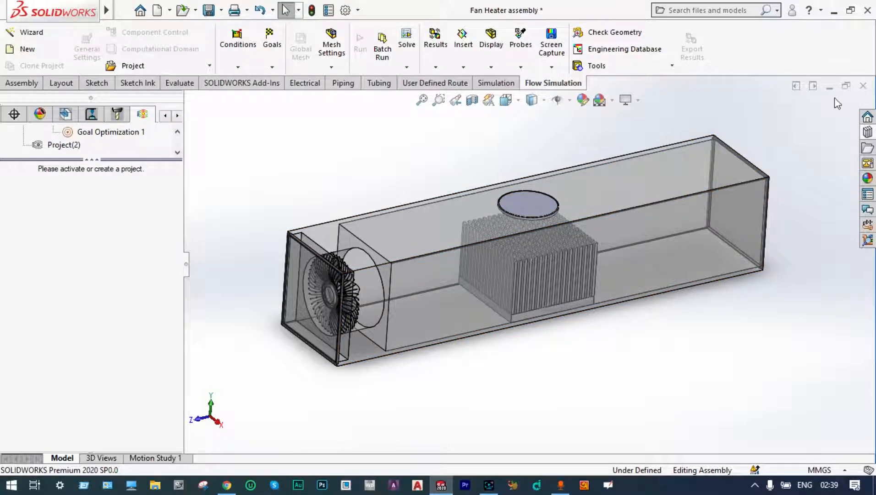
Step: Start a new wizard project named Project(3) using SI units with temperature in °C
left_click(39, 36)
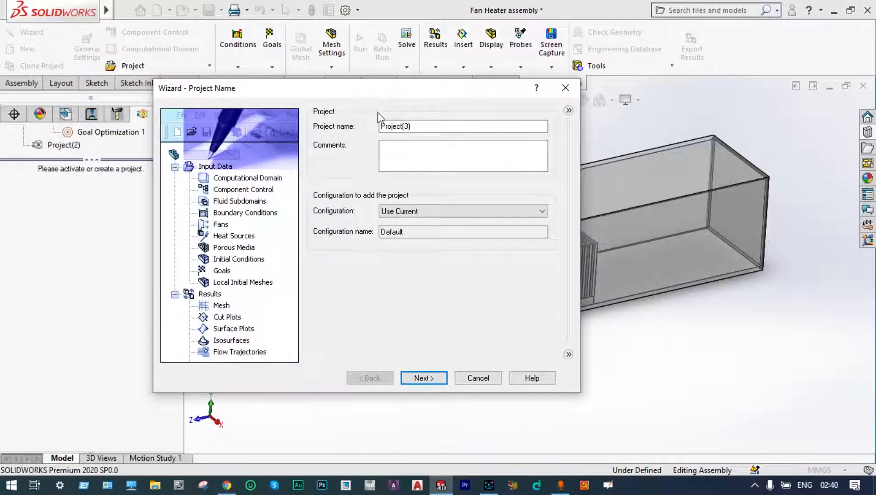
left_click(436, 377)
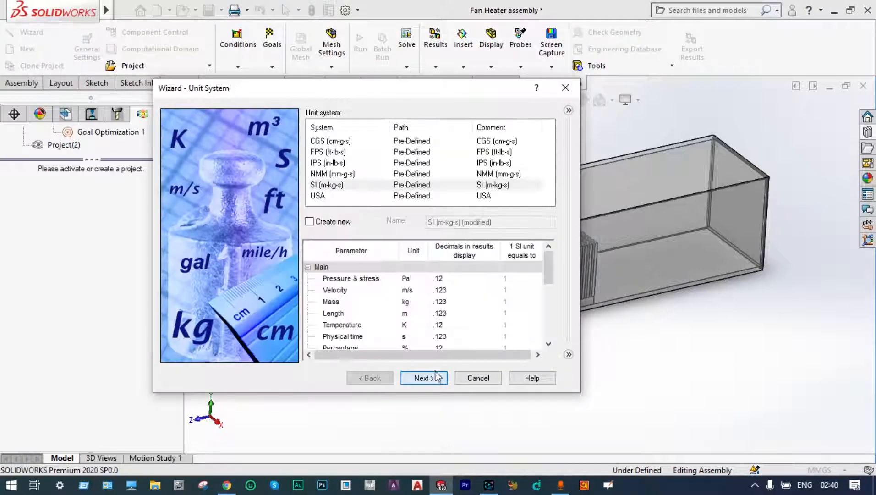
left_click(336, 185)
left_click(410, 324)
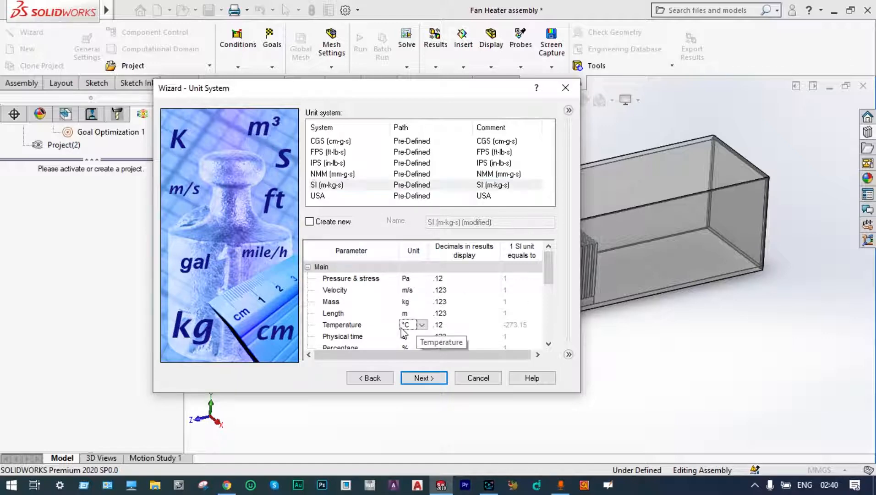
left_click(420, 378)
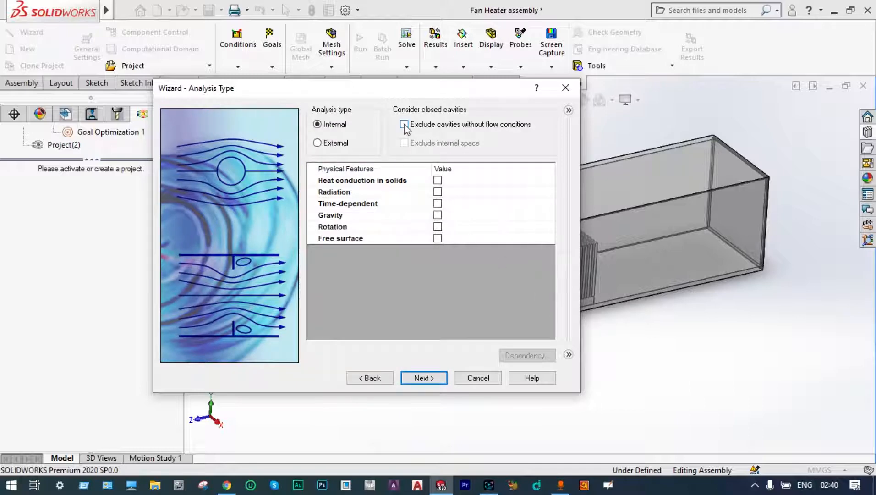
Step: Enable heat conduction in solids and gravity for the internal analysis
left_click(438, 181)
left_click_drag(383, 93, 294, 75)
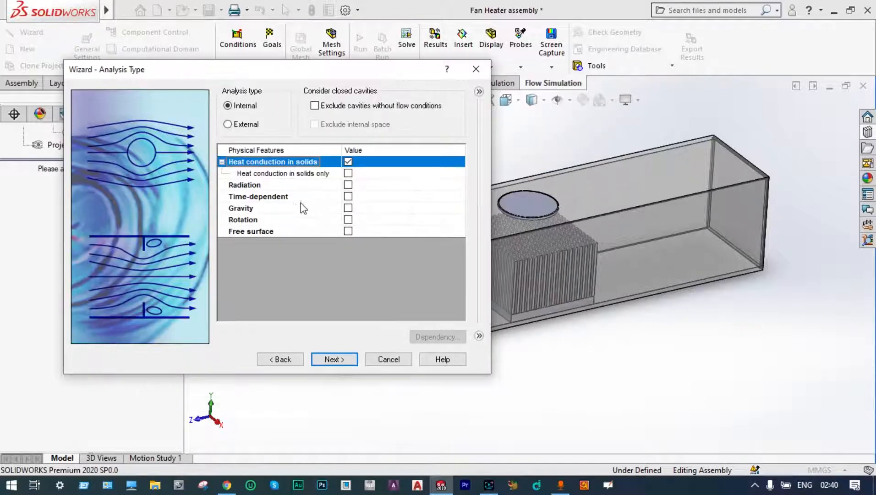
left_click(349, 209)
left_click(348, 209)
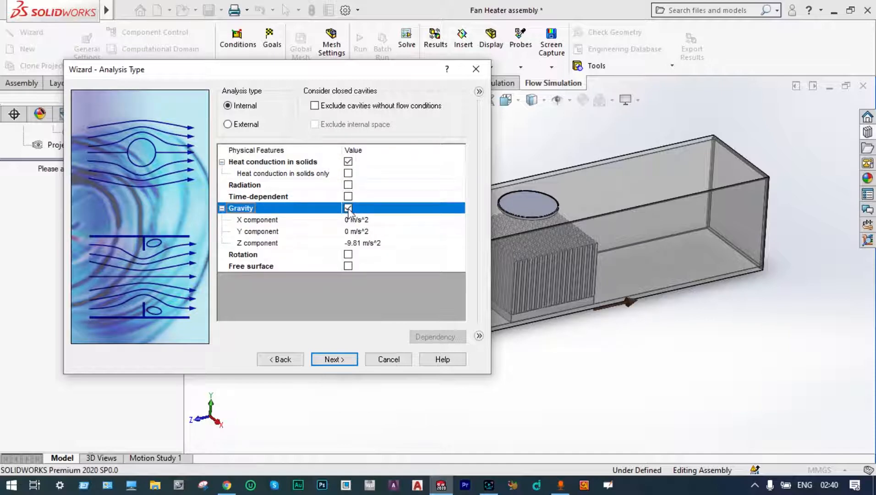
Step: Set the gravity Y component to -9.81 m/s^2 and the Z component to 0 m/s^2
left_click(353, 232)
left_click(356, 231)
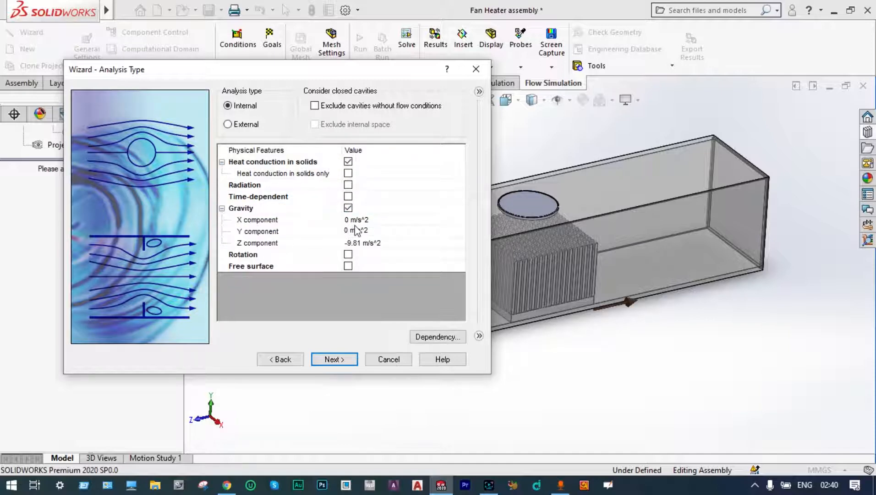
key("BackSpace")
type("-9.81")
left_click(361, 244)
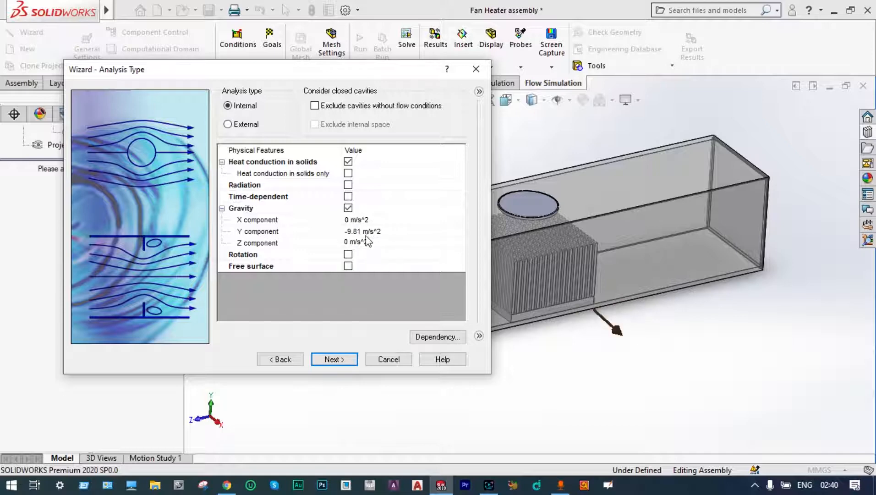
Step: Enable rotation with the Local region(s) (Averaging) type and accept the analysis type settings
left_click(349, 255)
left_click(348, 255)
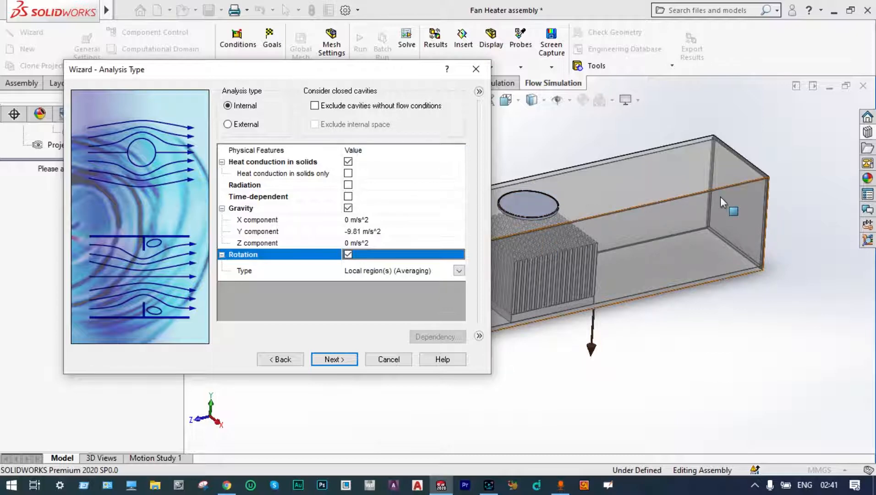
left_click(333, 359)
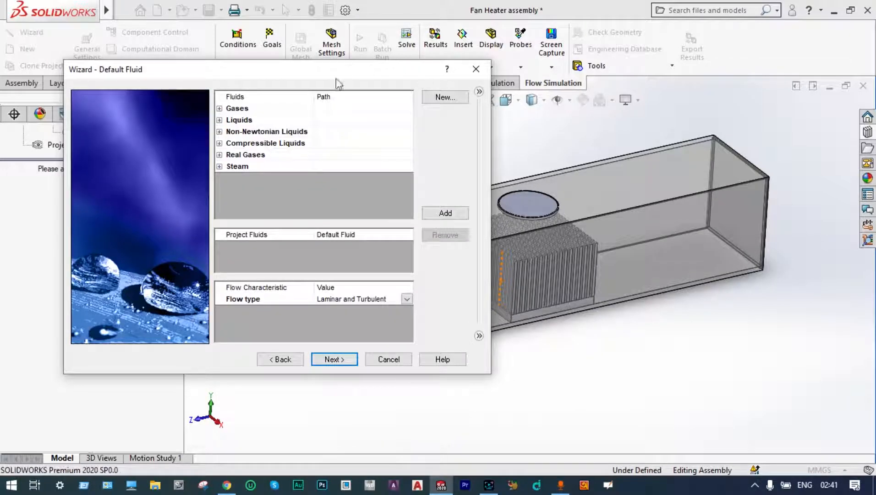
Step: Add the predefined gas Air as the project's default fluid
left_click(219, 109)
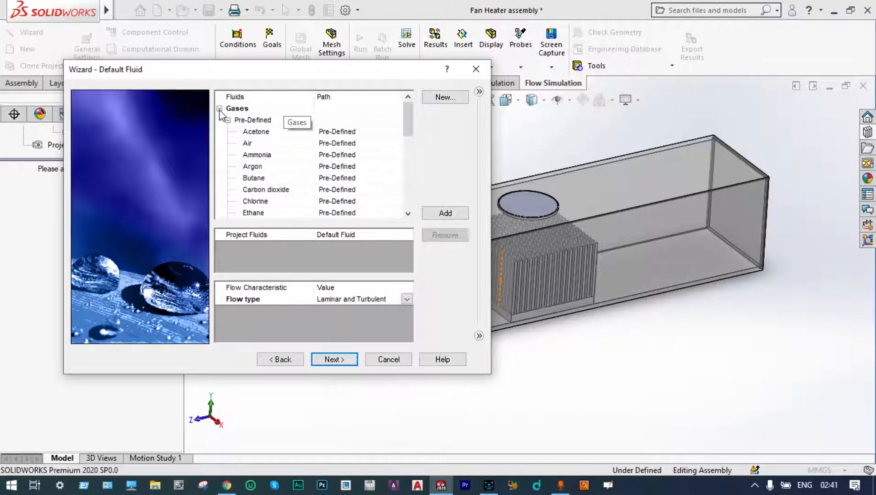
double_click(248, 144)
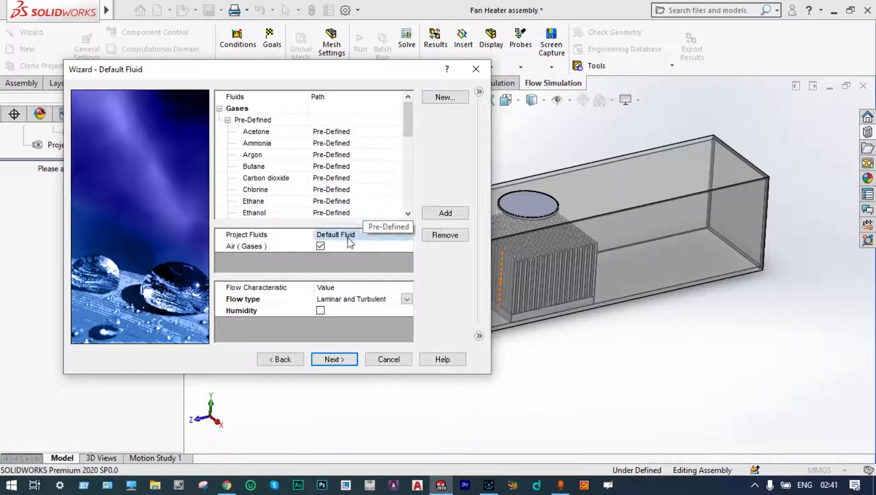
left_click(334, 359)
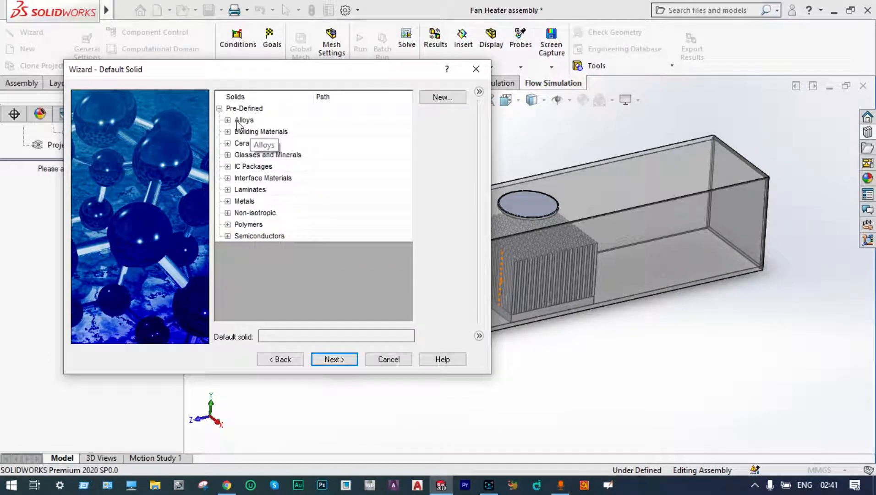
Step: Choose the alloy Aluminum 6061 as default solid and accept the adiabatic wall condition with zero roughness
left_click(235, 120)
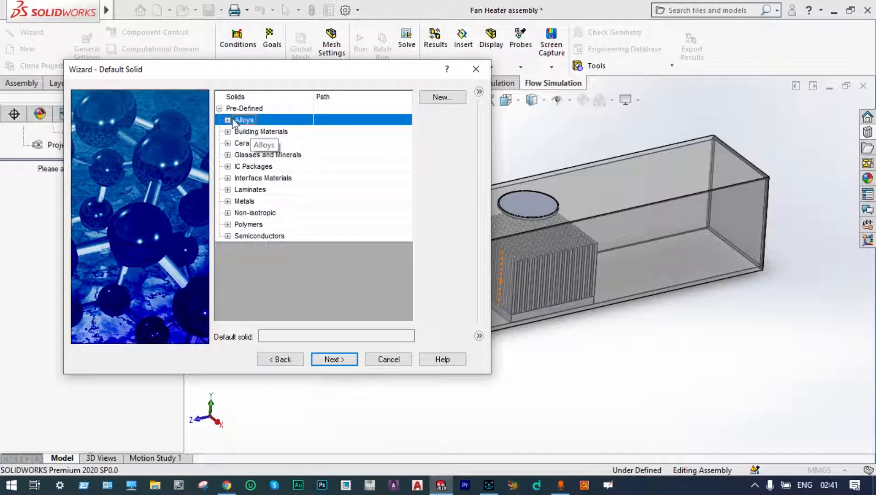
left_click(228, 120)
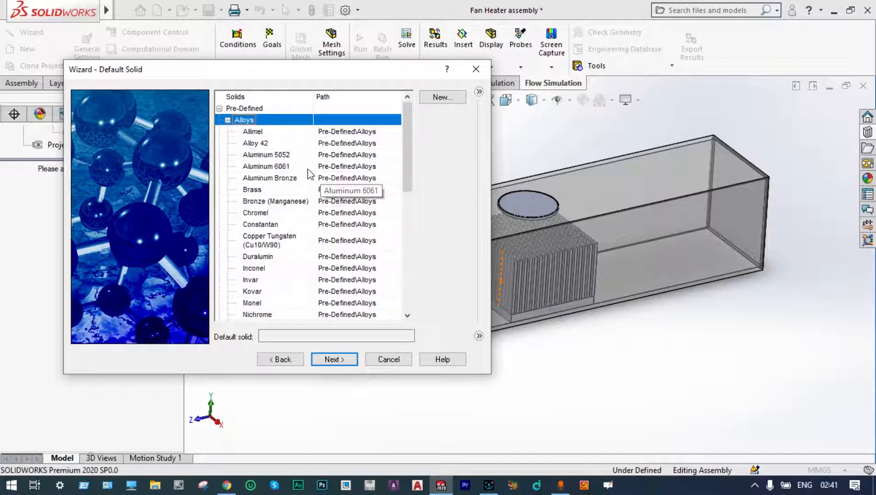
left_click(324, 167)
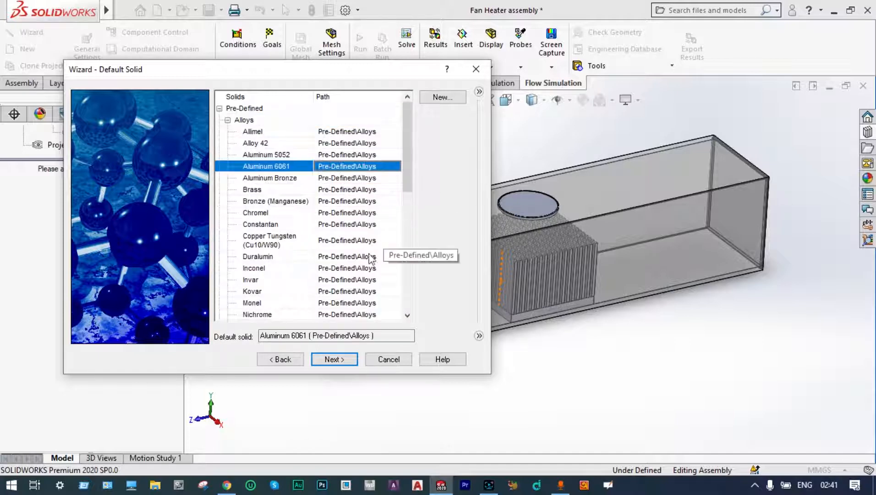
left_click(333, 359)
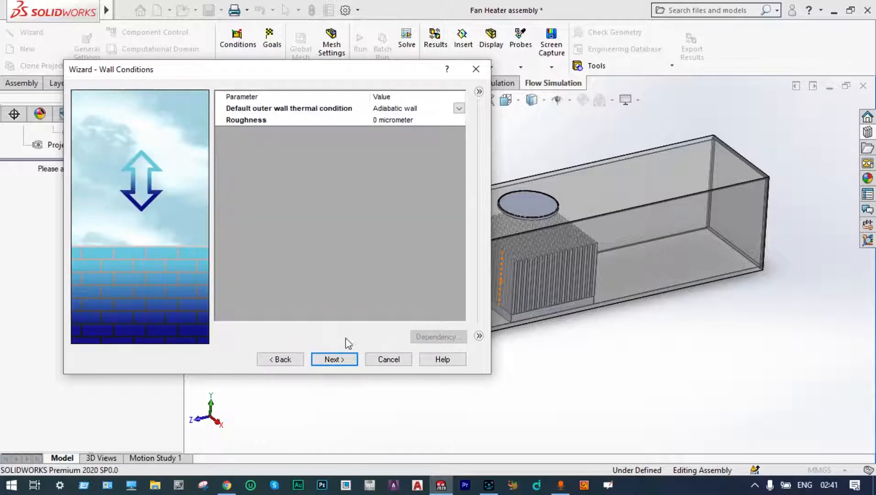
left_click(351, 359)
Step: Set the initial fluid temperature and the initial solid temperature to 20 °C
left_click(362, 177)
key("BackSpace")
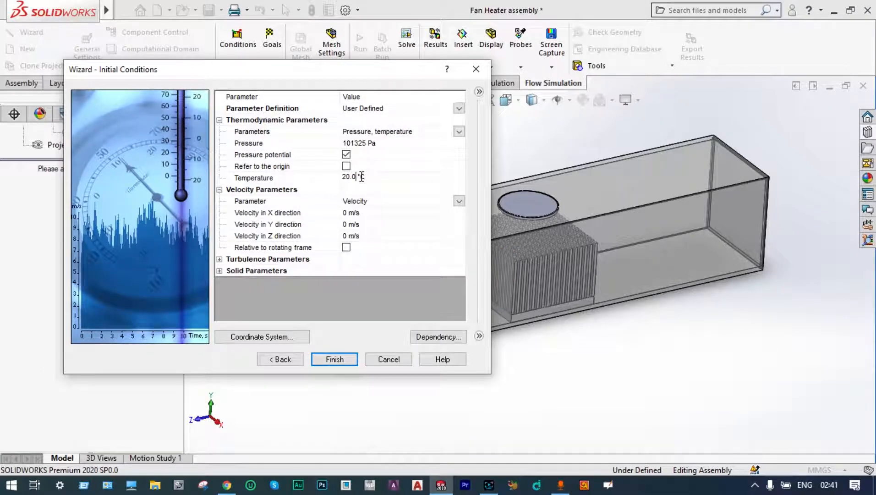
left_click(220, 270)
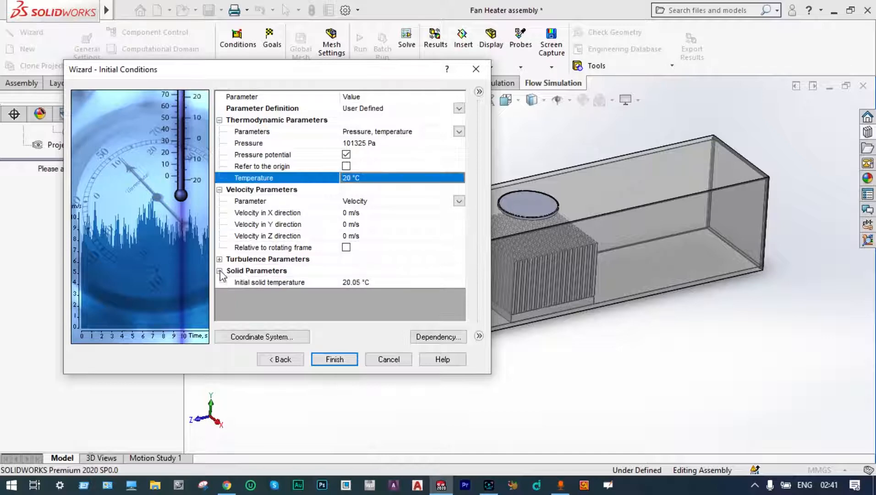
left_click(359, 281)
left_click(359, 279)
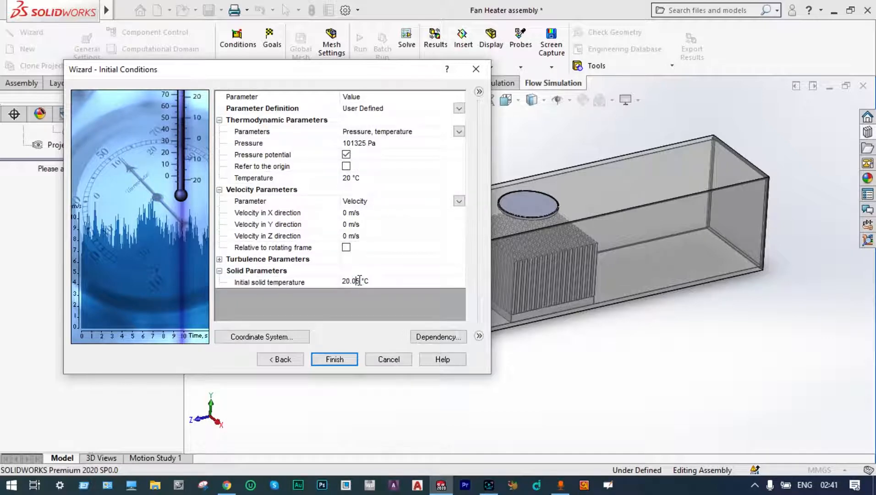
key("BackSpace")
left_click_drag(341, 72, 554, 43)
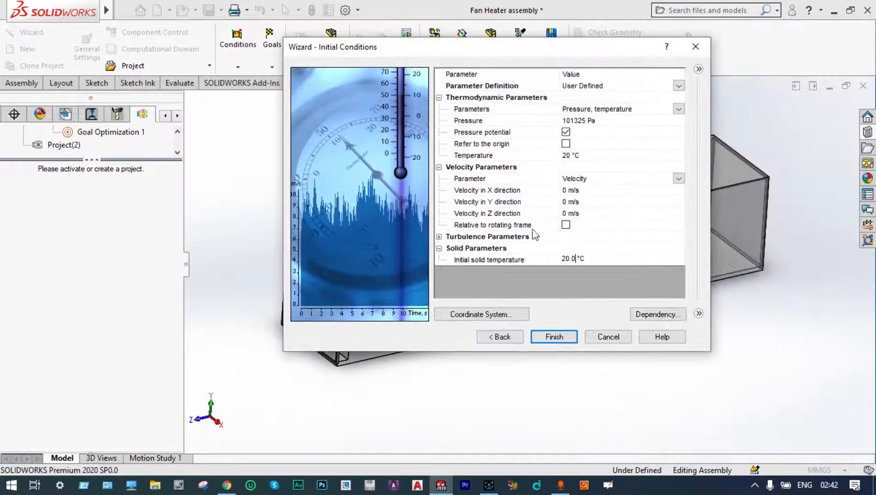
Step: Confirm the Global Coordinate System and its reference axis for the initial conditions and finish the project wizard
left_click(523, 317)
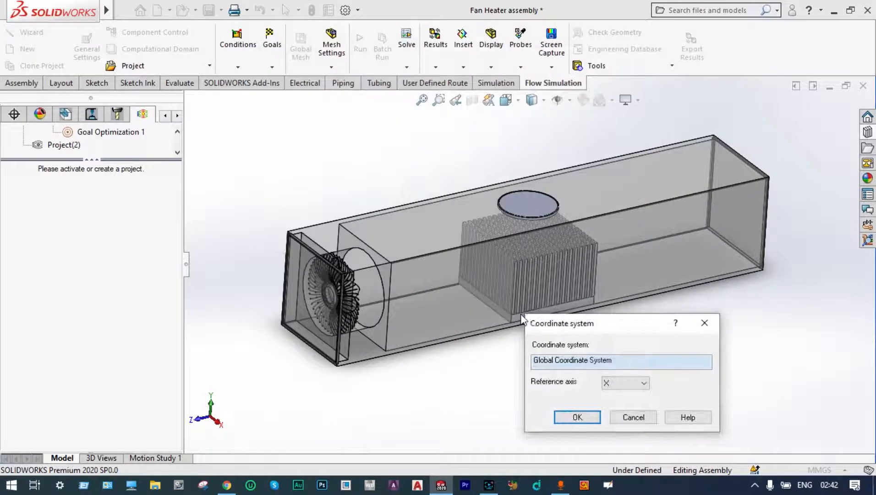
left_click(644, 387)
left_click(623, 407)
left_click(578, 417)
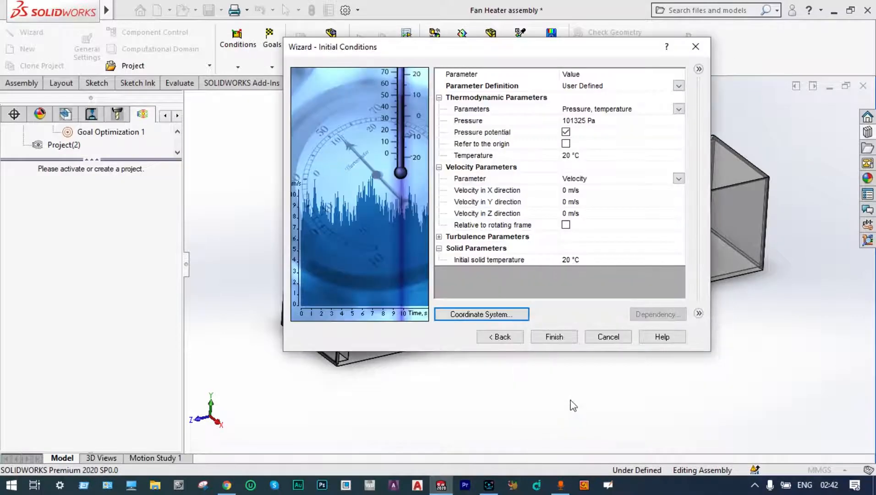
left_click(555, 338)
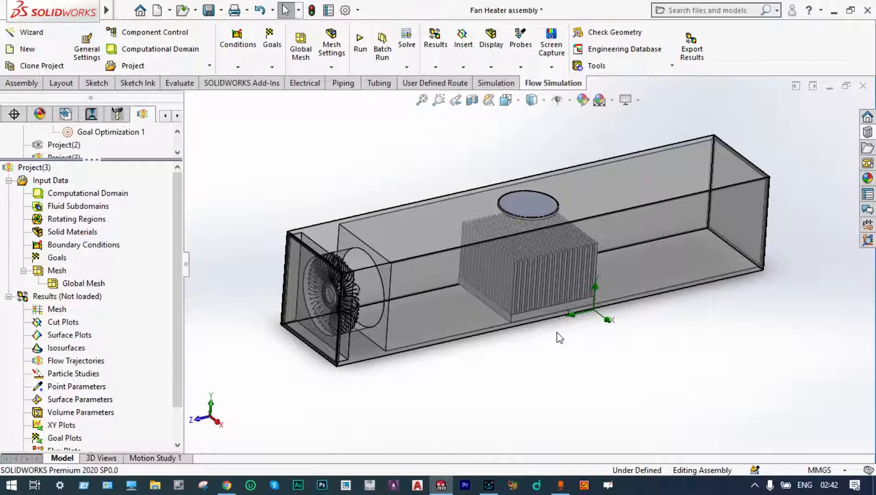
Step: Enlarge the computational domain to about 0.647 m Y max, 0.436 m X max and 0.146 m Y min
left_click(115, 194)
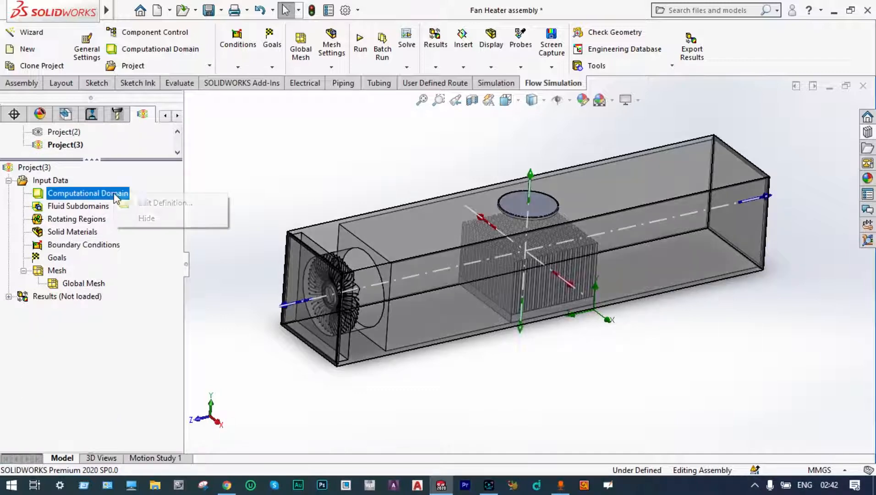
left_click(154, 203)
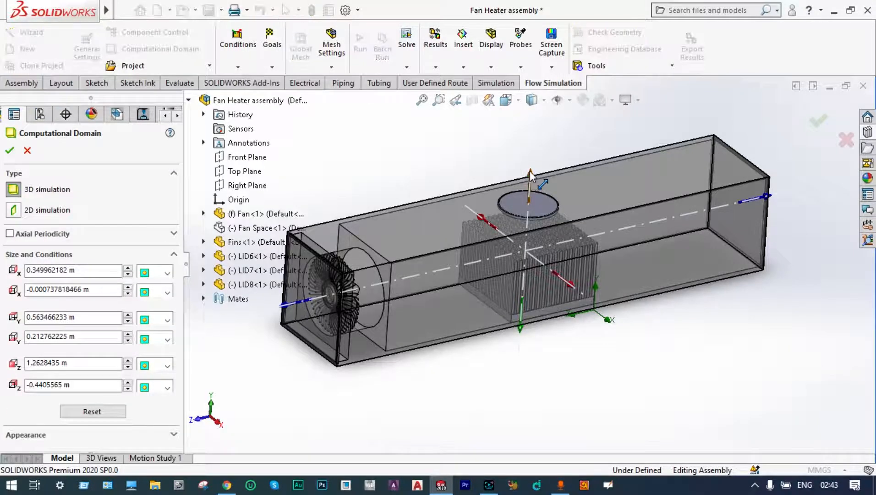
left_click_drag(529, 170, 528, 149)
left_click_drag(570, 281, 583, 293)
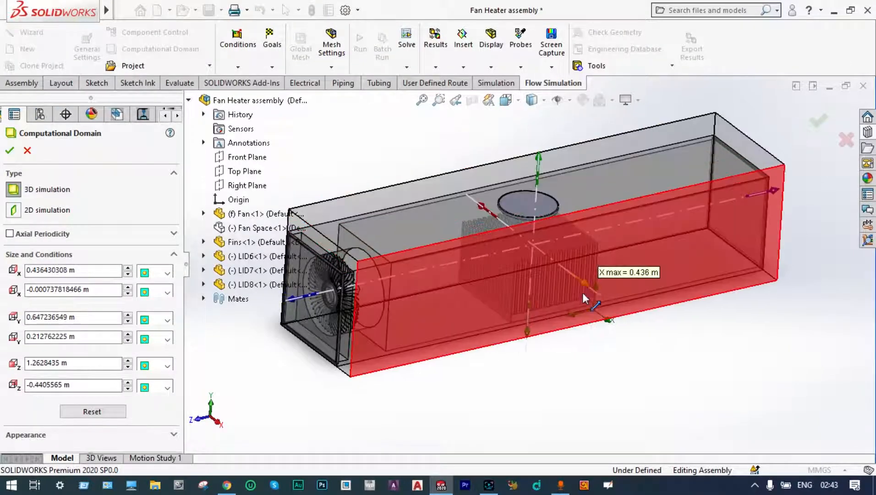
left_click_drag(527, 332, 515, 312)
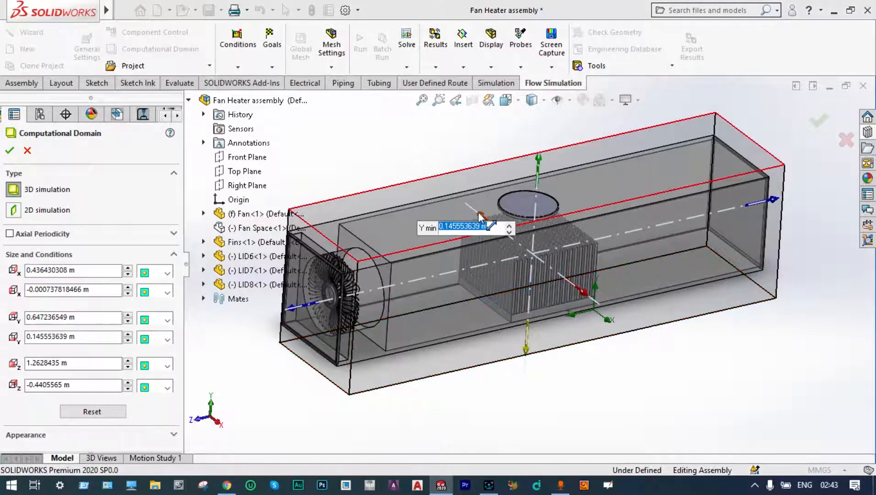
Step: Extend the computational domain to about -0.149 m X min, -0.532 m Z min and 1.333 m Z max, and apply it
left_click_drag(463, 202, 453, 196)
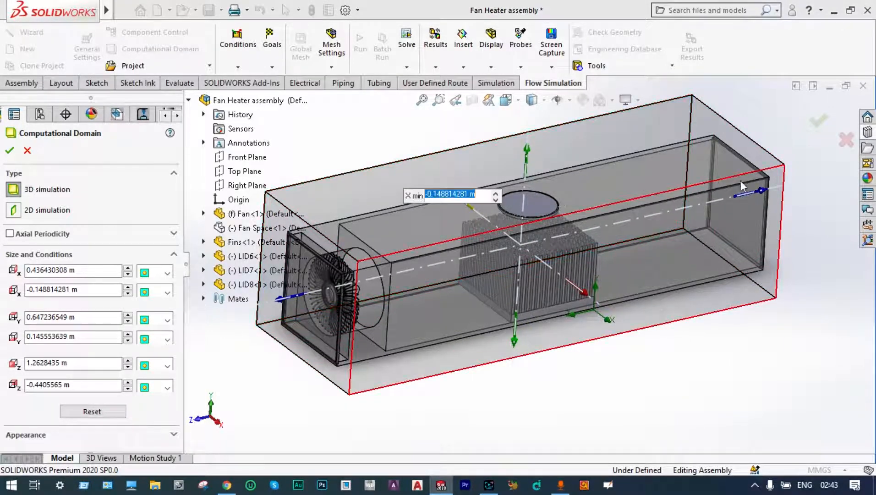
left_click_drag(763, 188, 786, 176)
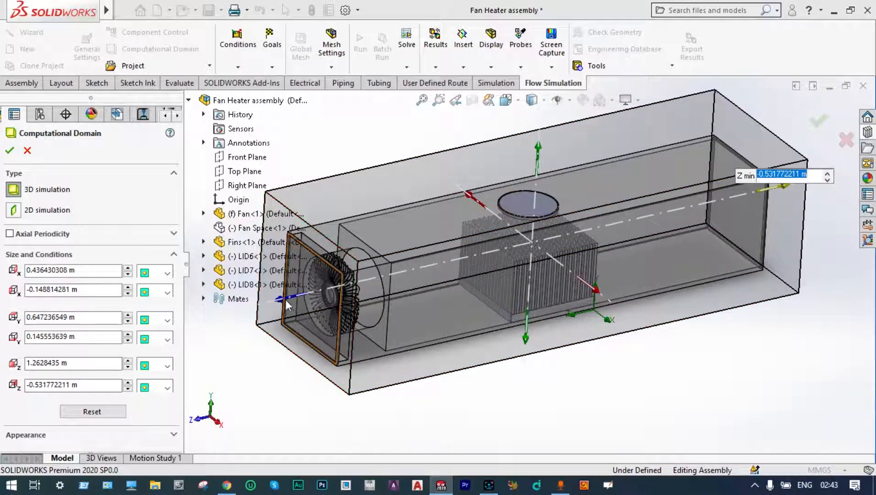
left_click(263, 305)
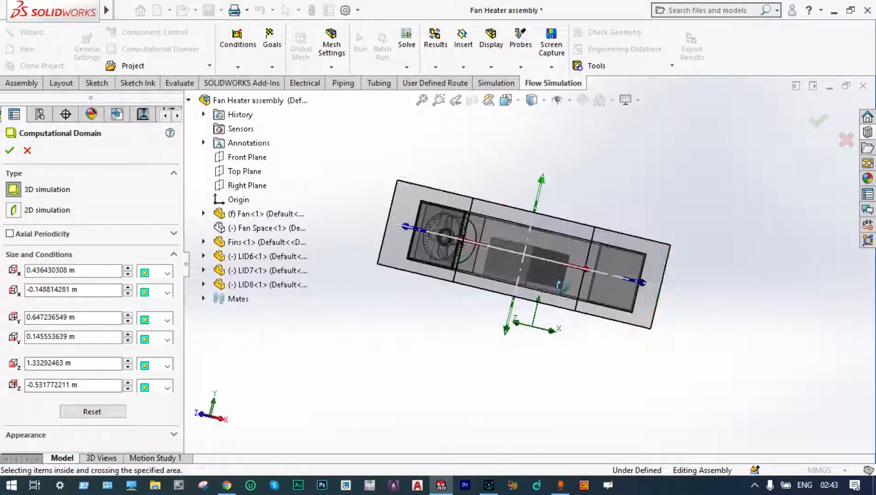
middle_click_drag(562, 290, 563, 285)
key("f")
left_click(819, 114)
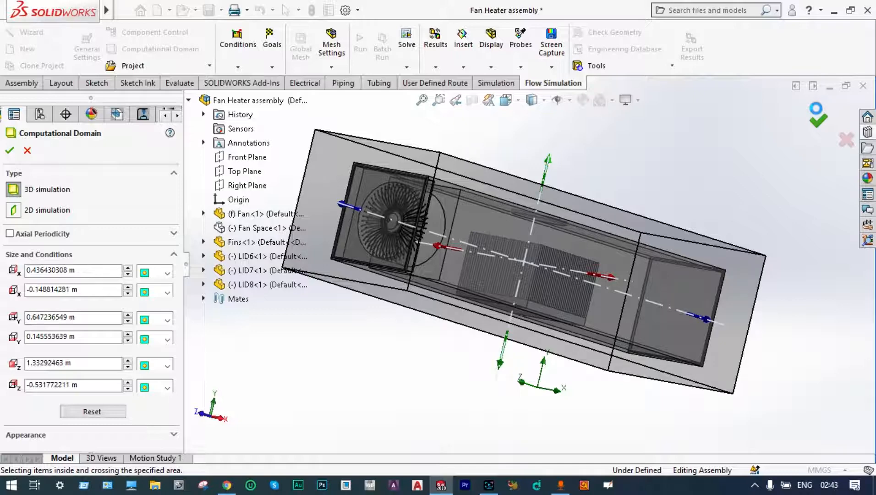
Step: Hide the computational domain so only the fan heater assembly is displayed
right_click(118, 197)
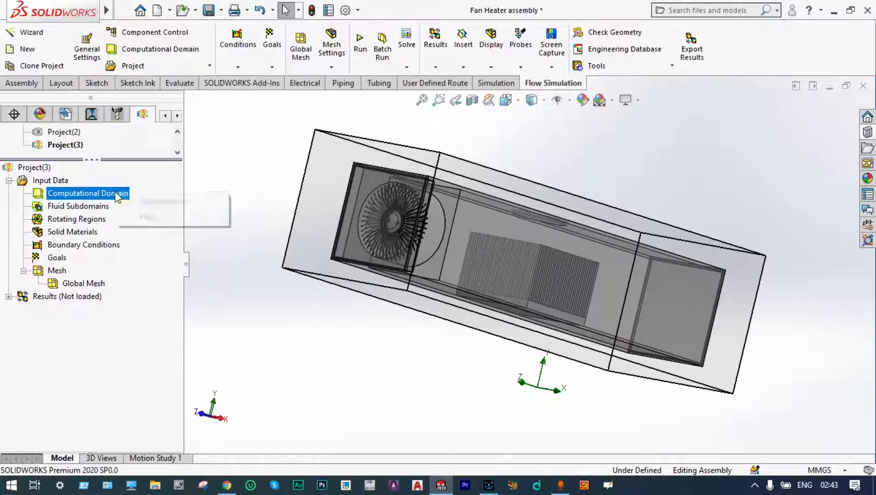
left_click(152, 217)
middle_click_drag(294, 187, 276, 248)
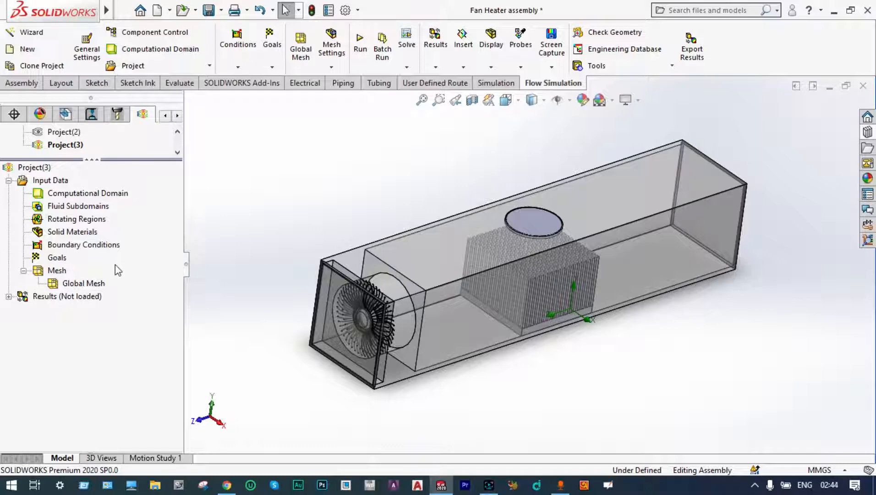
Step: Section the assembly parallel to the Right Plane at a 212 mm offset and inspect the fan and fins inside the duct
left_click(531, 100)
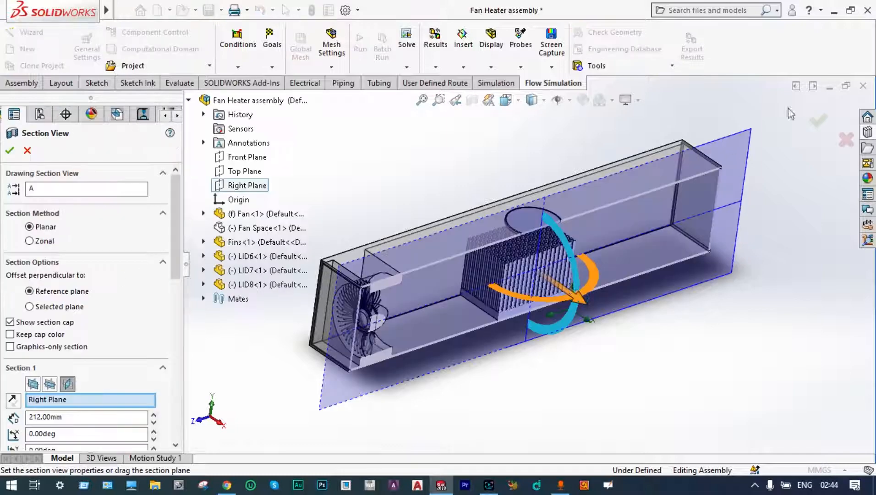
left_click(820, 122)
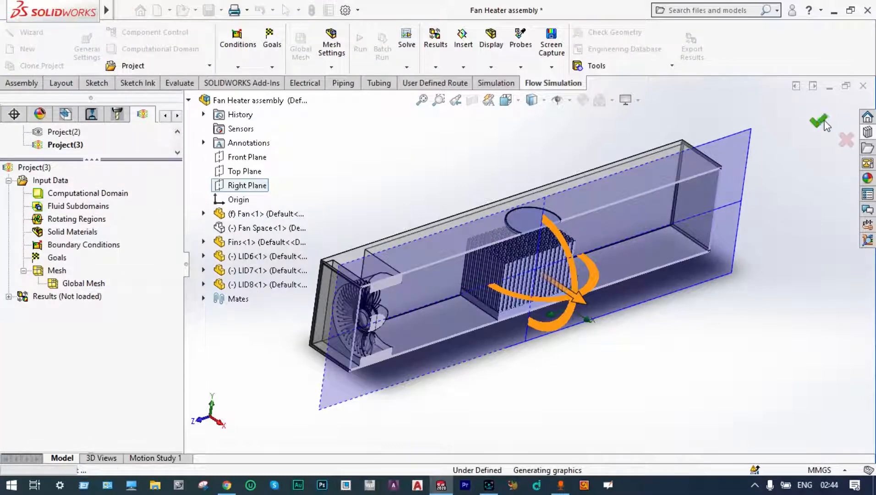
middle_click_drag(778, 153, 282, 156)
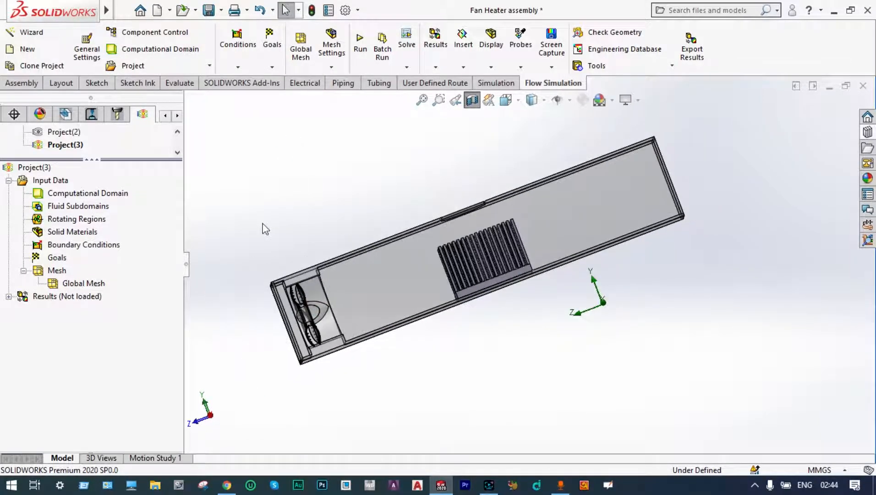
mouse_move(264, 225)
middle_mouse_down()
mouse_move(275, 182)
mouse_move(264, 215)
mouse_move(270, 235)
middle_mouse_up()
scroll(270, 234, "down", 2)
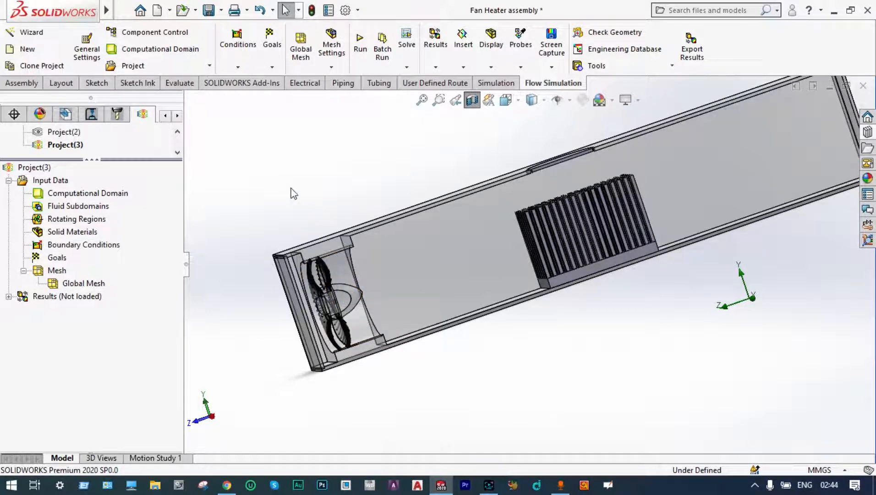
middle_click_drag(294, 193, 343, 234)
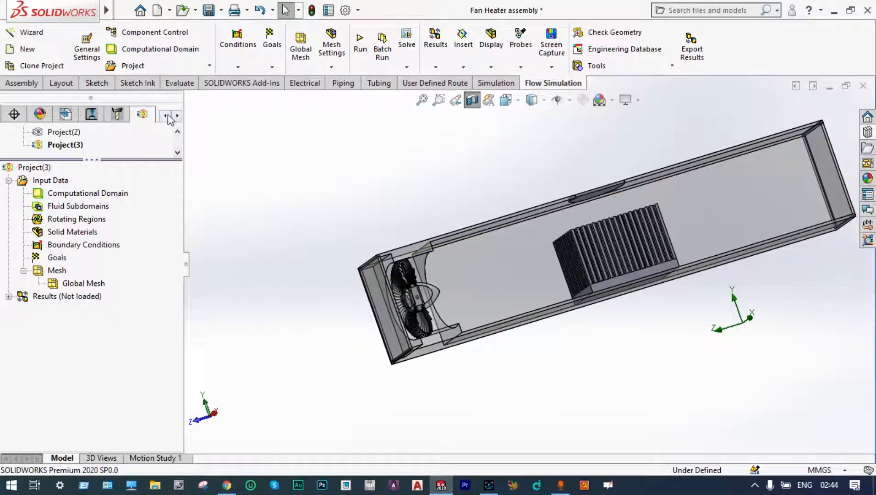
Step: Show the hidden Fan Space component and inspect the volume around the fan in the sectioned assembly
left_click(168, 115)
left_click(168, 116)
left_click(167, 116)
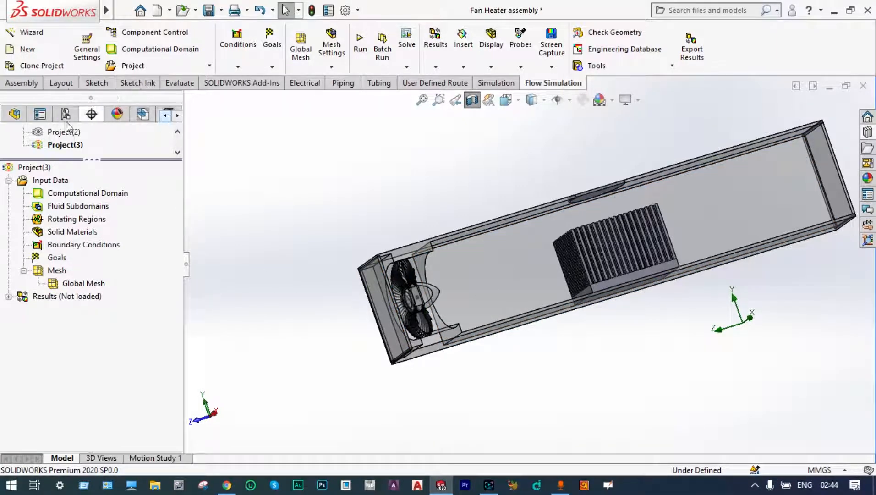
left_click(15, 115)
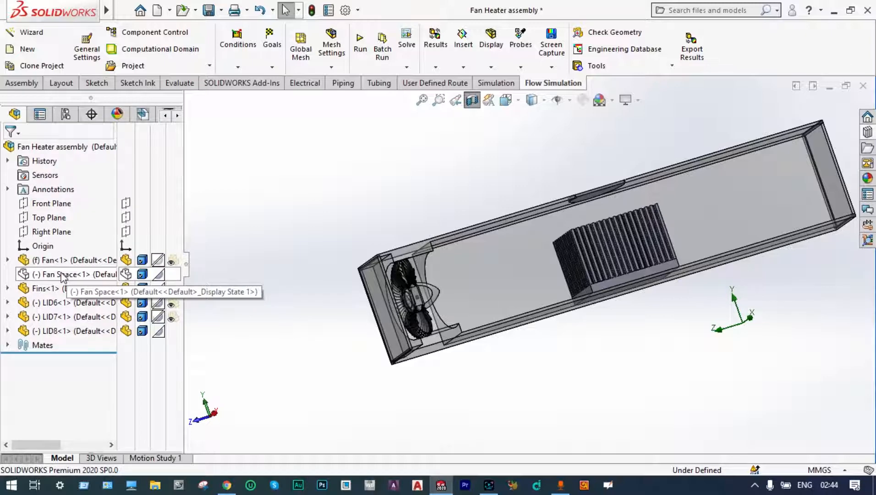
right_click(63, 276)
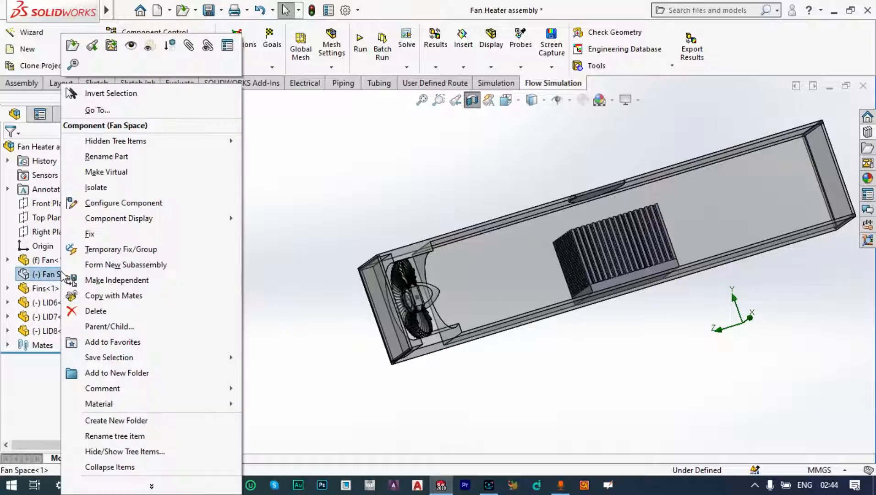
left_click(132, 45)
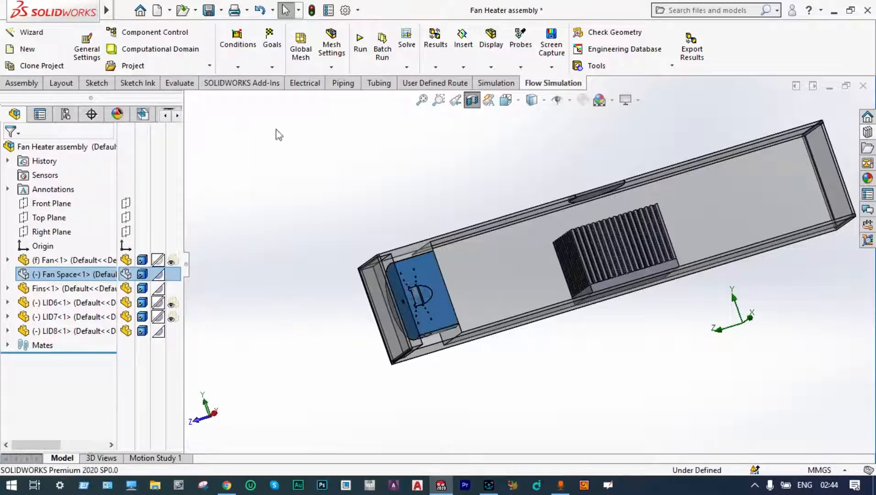
middle_click_drag(339, 190, 381, 168)
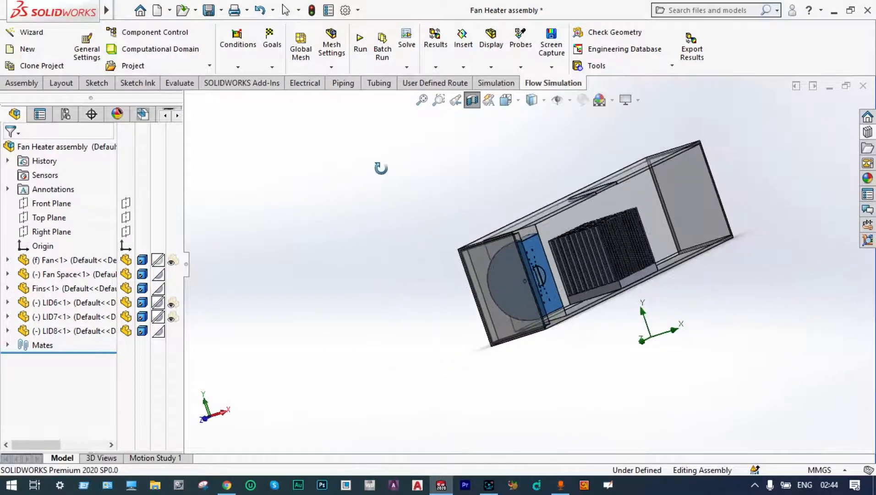
scroll(560, 266, "down", 3)
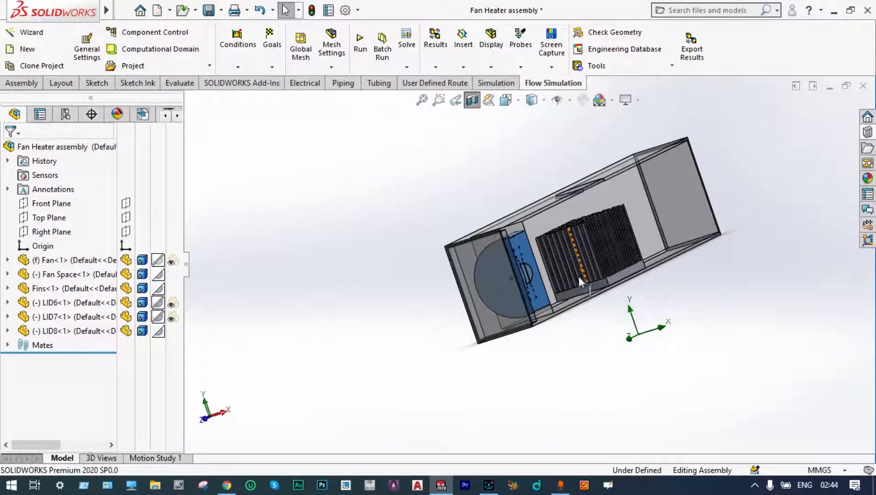
middle_click_drag(621, 348, 555, 382)
left_click_drag(555, 382, 558, 415)
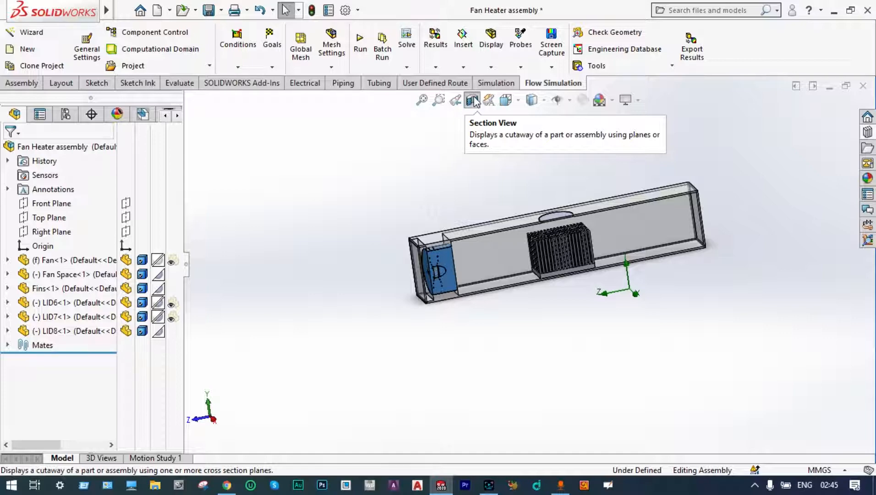
Step: Remove the Right Plane section and set up a new planar section from the Top Plane at a 226 mm offset
left_click(474, 100)
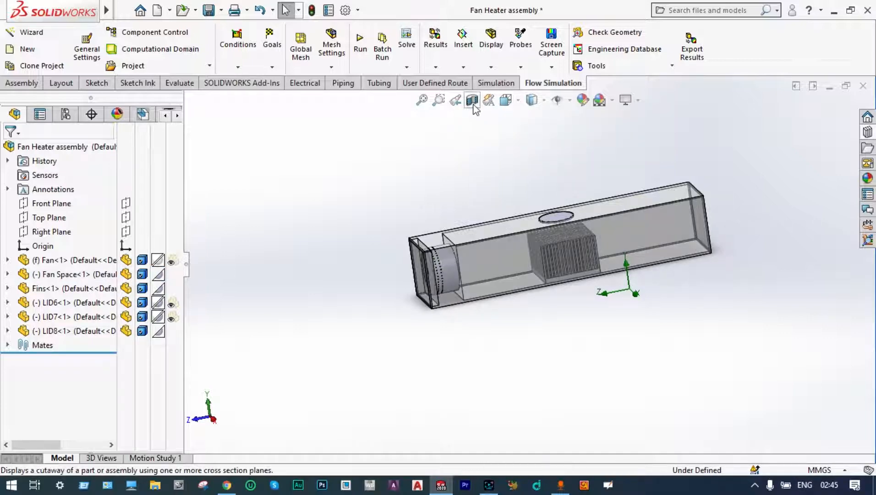
left_click(474, 100)
left_click(49, 384)
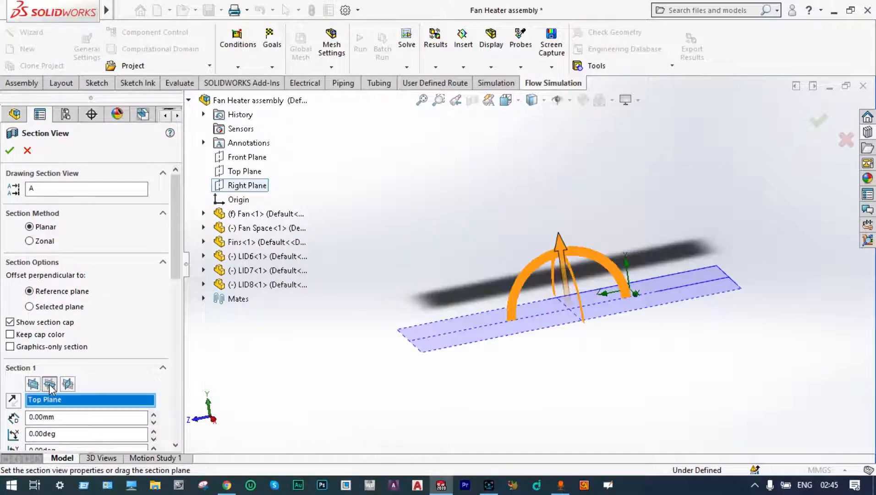
left_click_drag(563, 247, 561, 211)
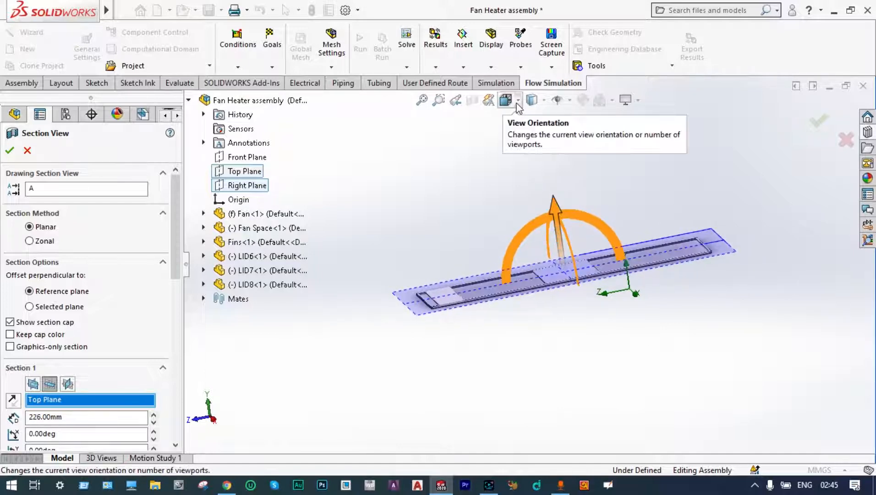
Step: Adjust the Top Plane section in the front view, reverse its direction at a 226 mm offset, and apply it
left_click(516, 101)
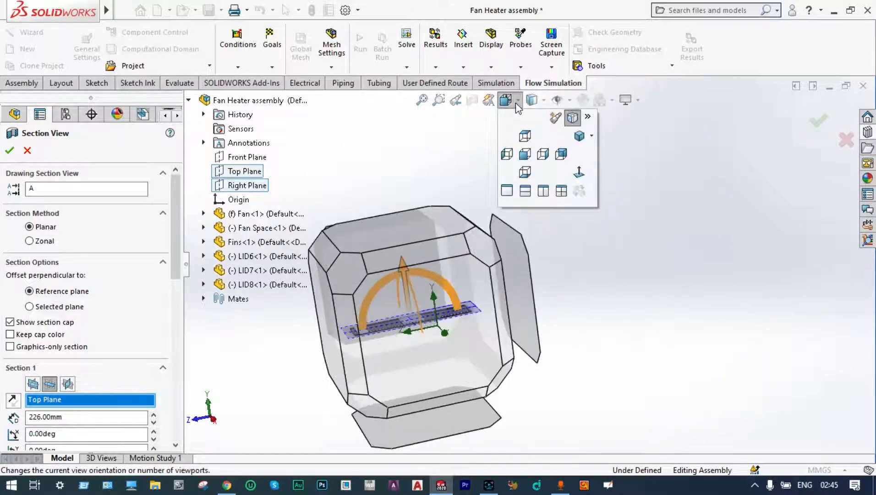
left_click(525, 154)
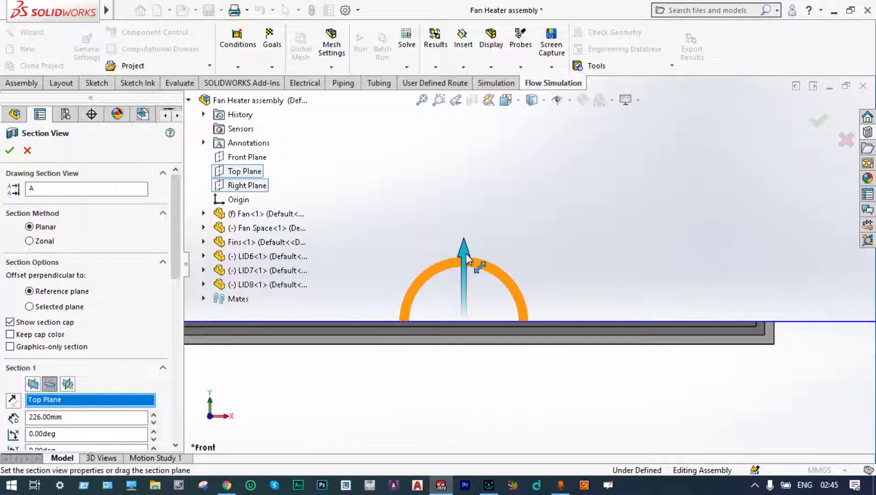
left_click_drag(466, 254, 467, 264)
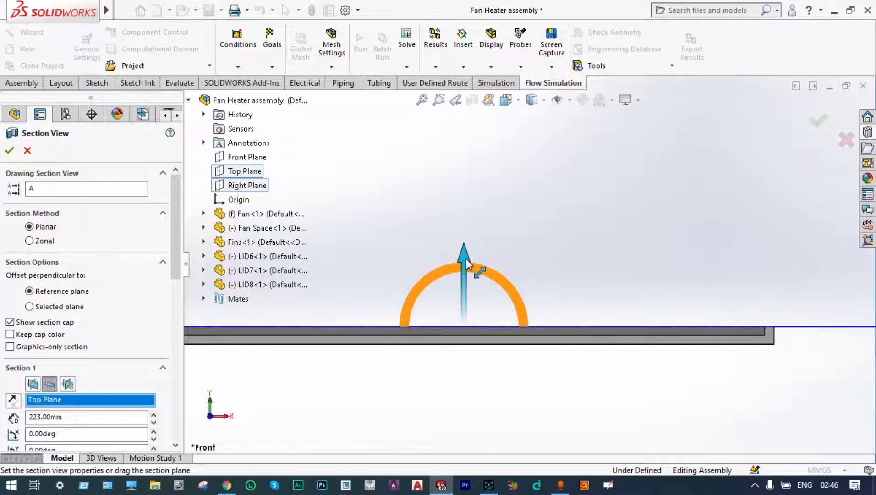
middle_click_drag(522, 217, 525, 242)
scroll(525, 242, "up", 10)
middle_click_drag(385, 359, 367, 308)
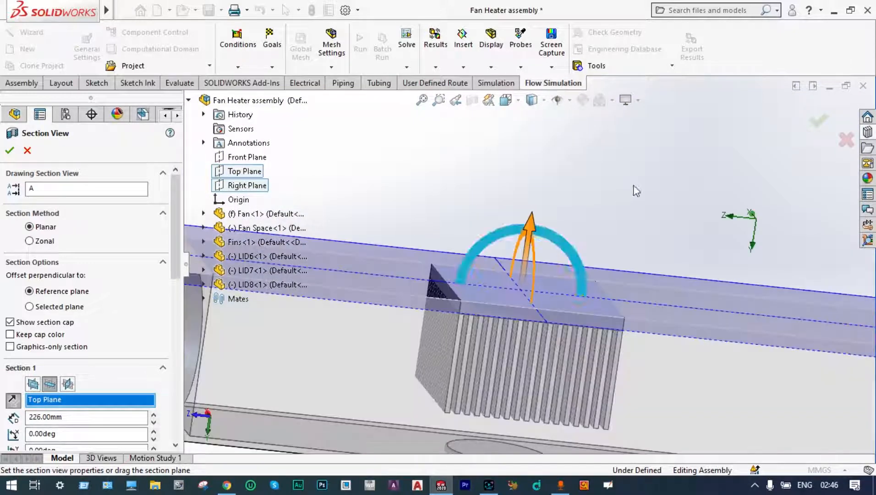
left_click(819, 120)
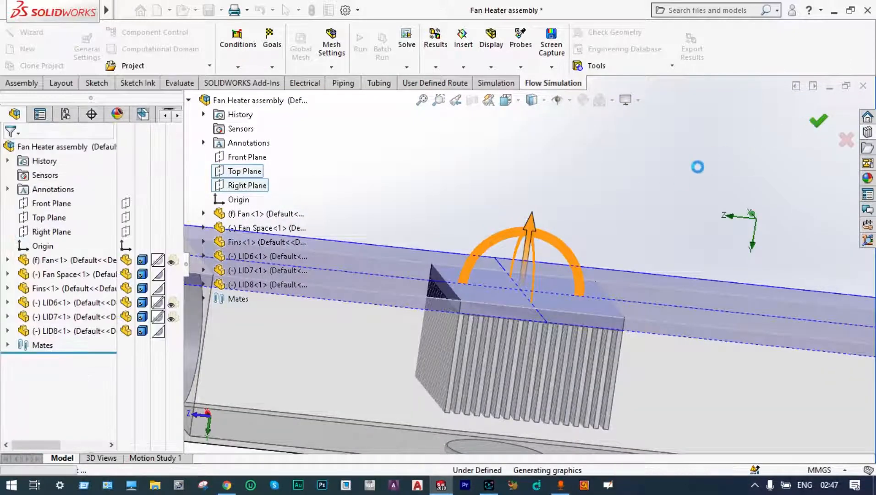
Step: Add a surface source with a heat generation rate of 10000 W on the underside face of the fins
middle_click_drag(561, 236, 471, 417)
scroll(486, 380, "up", 4)
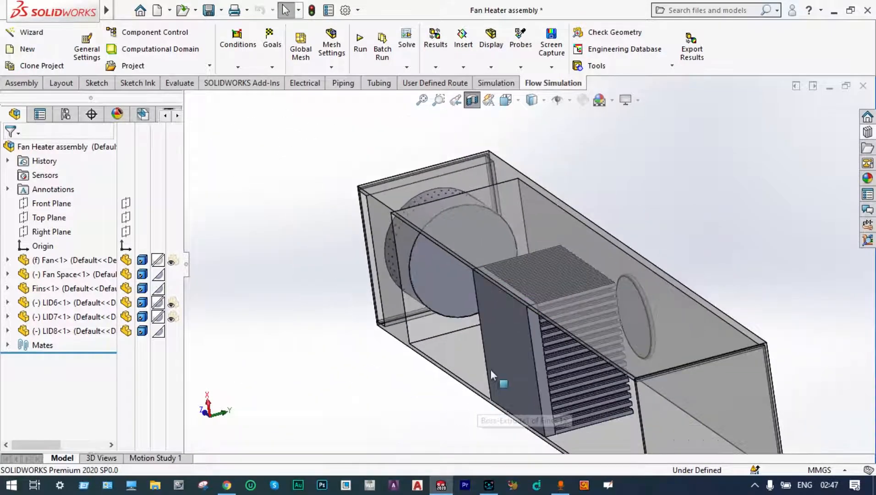
middle_click_drag(512, 310, 580, 372)
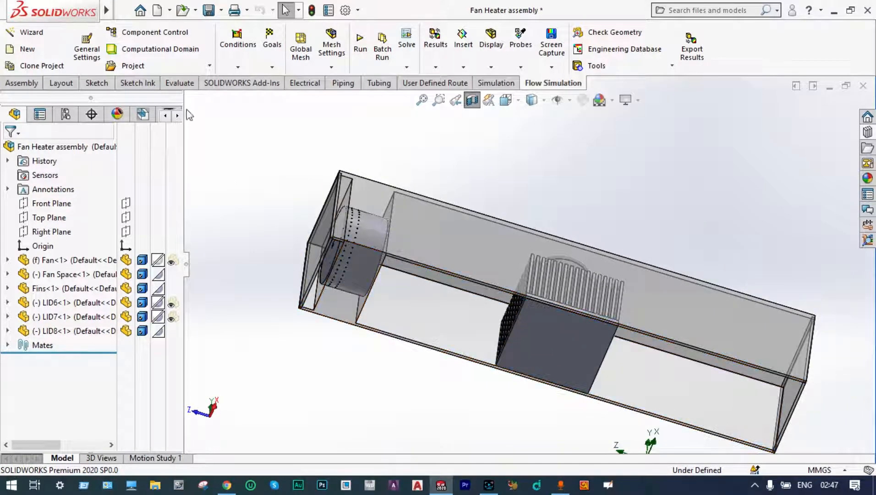
left_click(239, 68)
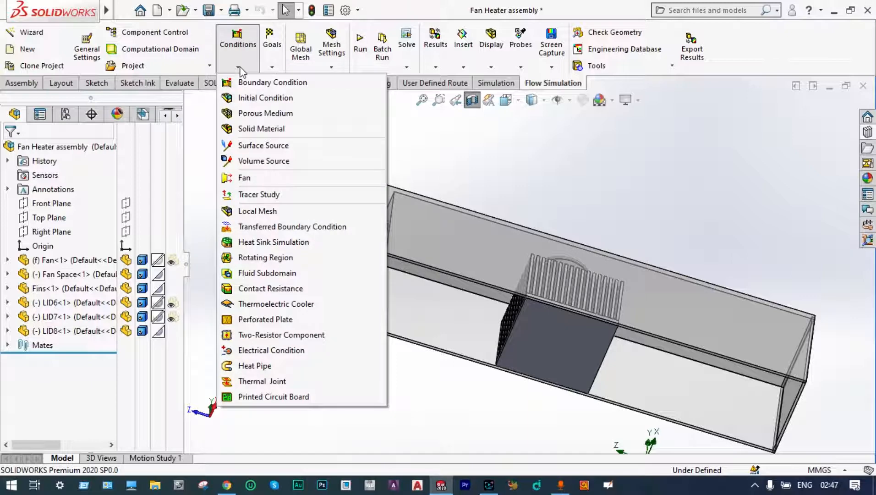
left_click(257, 146)
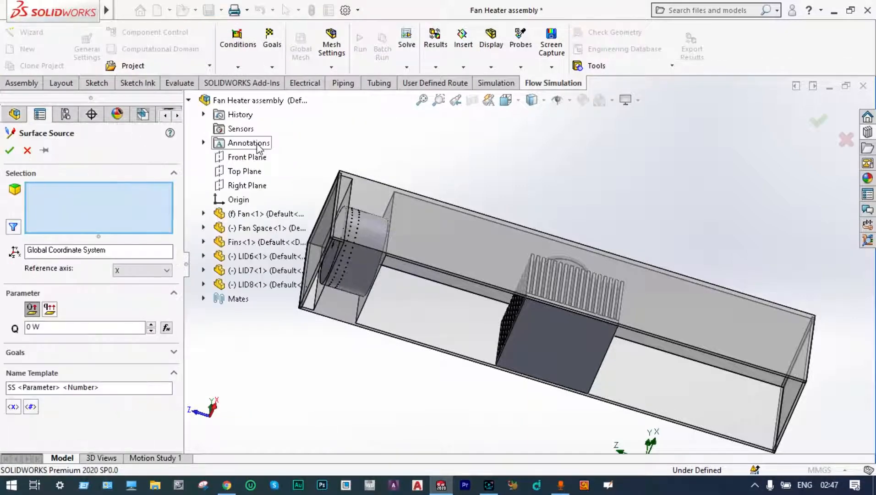
left_click(548, 324)
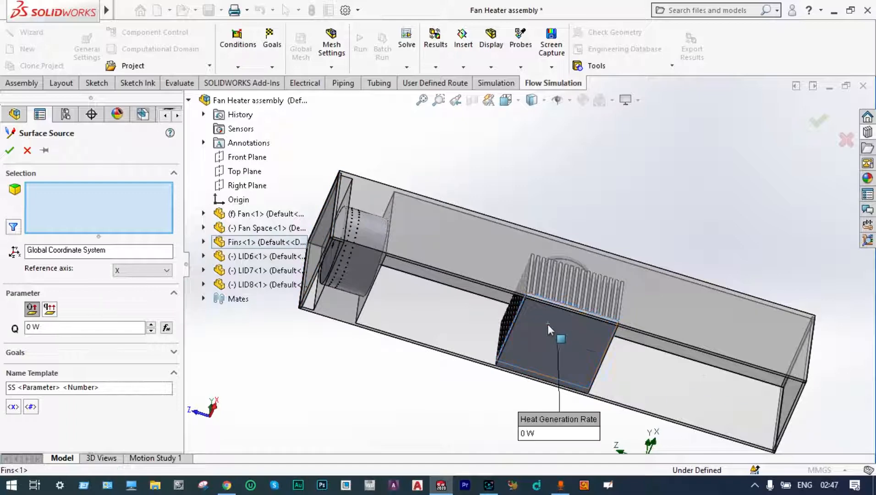
left_click(29, 326)
type("1000")
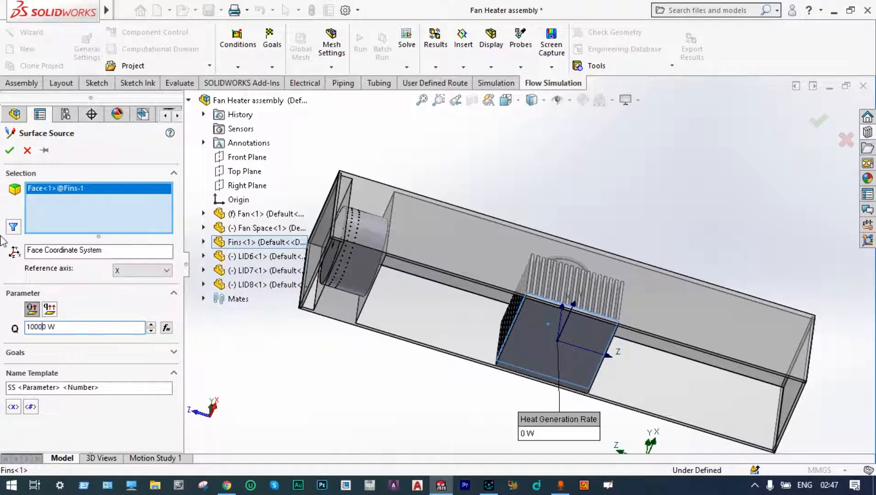
left_click(9, 151)
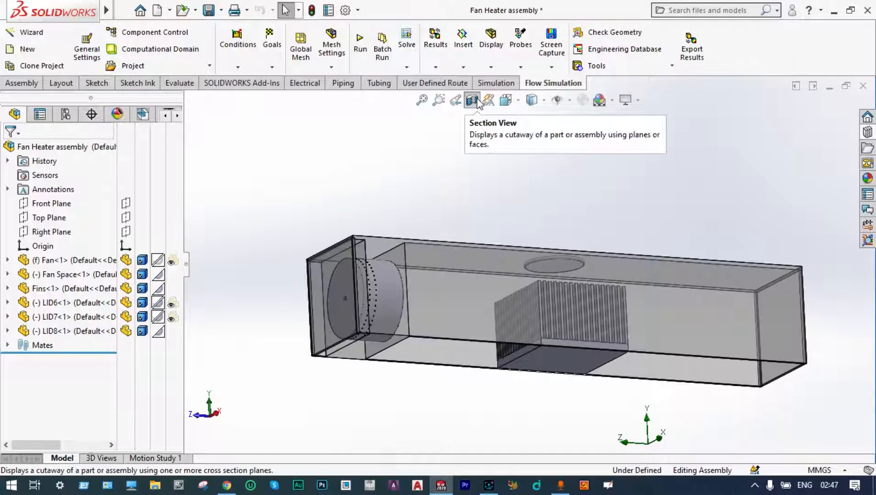
Step: Turn off the section view and add a rotating region on the Fan Space component with an angular velocity of -1000 rad/s
left_click(478, 99)
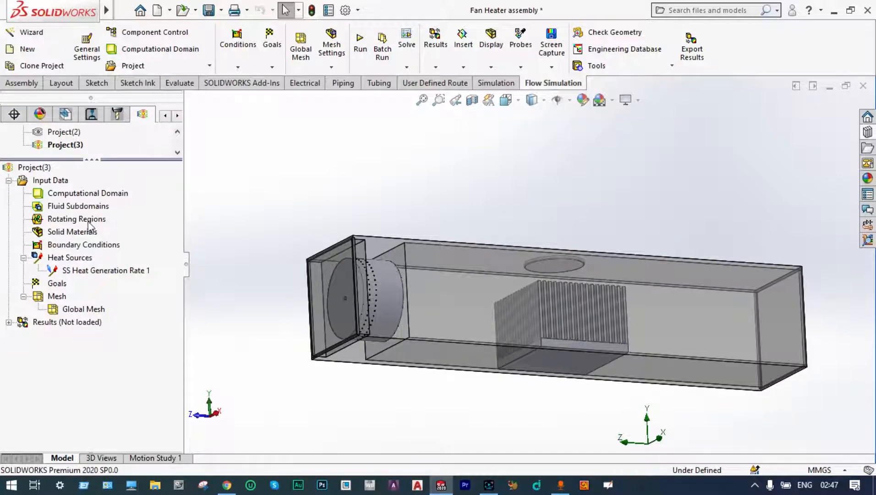
right_click(88, 221)
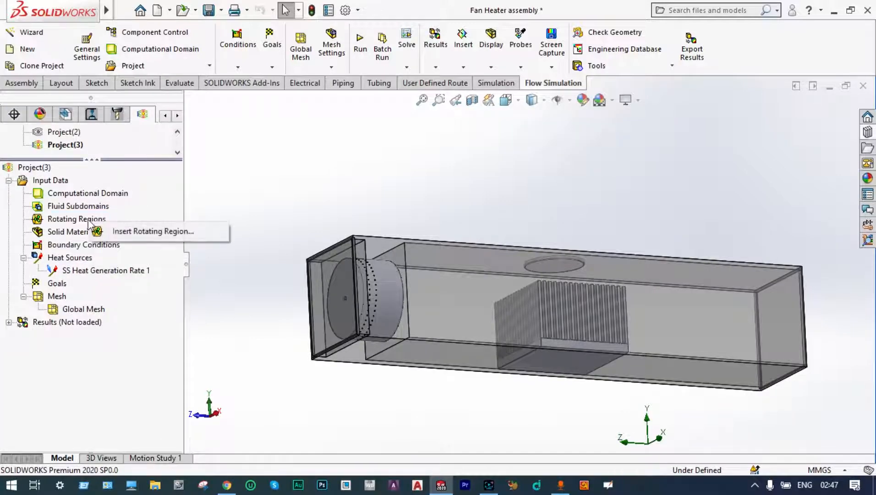
left_click(136, 234)
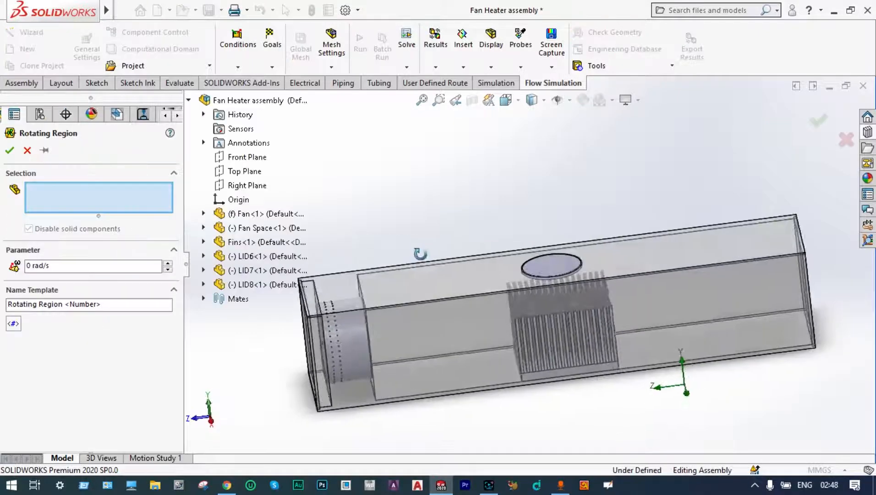
middle_click_drag(421, 255, 408, 271)
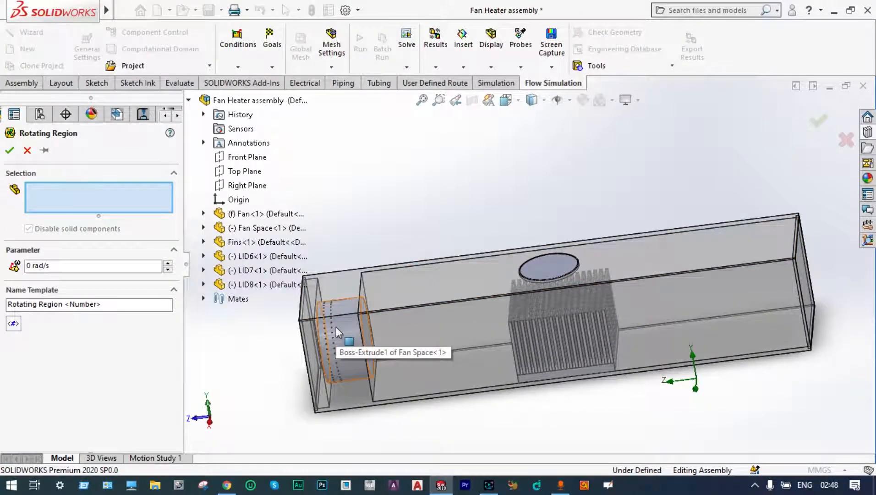
left_click(26, 265)
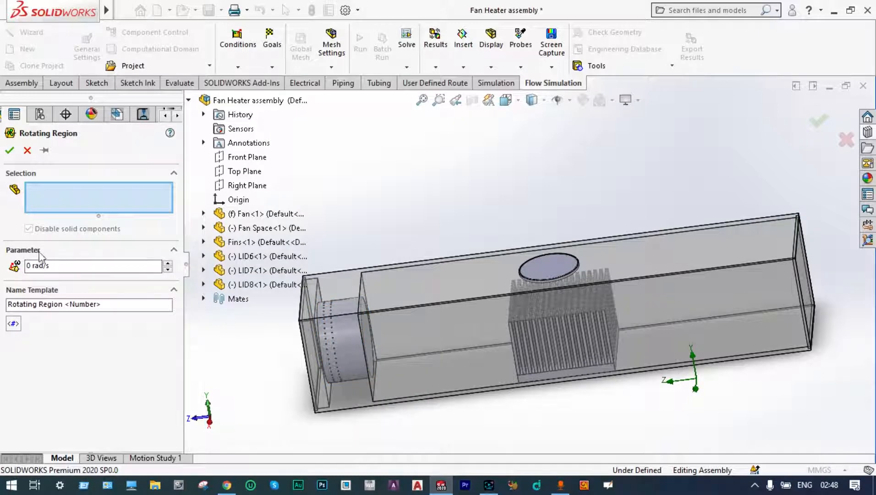
type("-100")
middle_click_drag(243, 352, 250, 344)
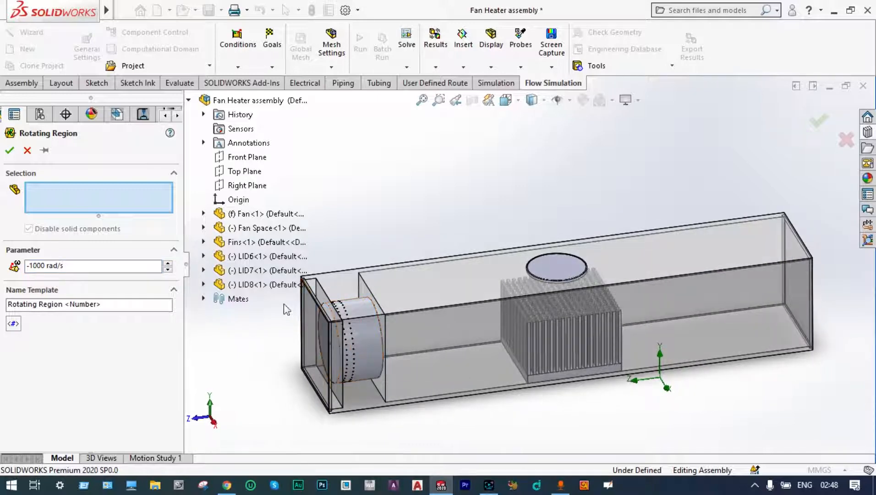
left_click(247, 229)
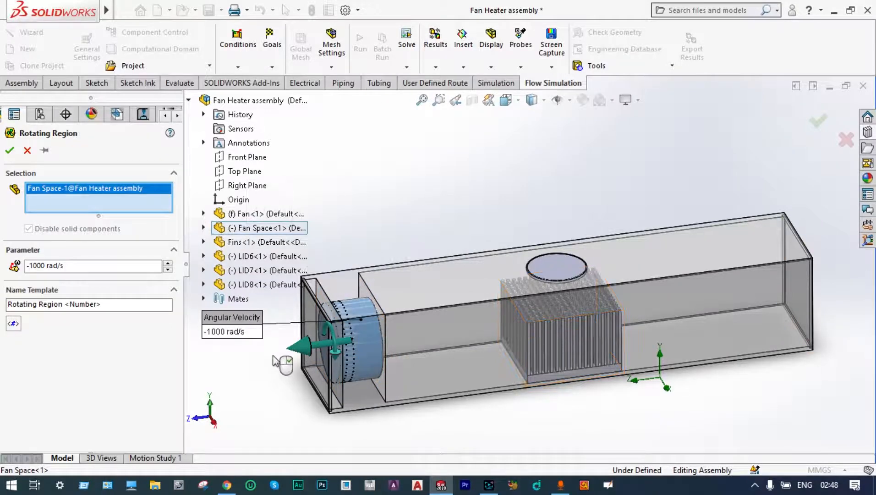
middle_click_drag(268, 362, 284, 339)
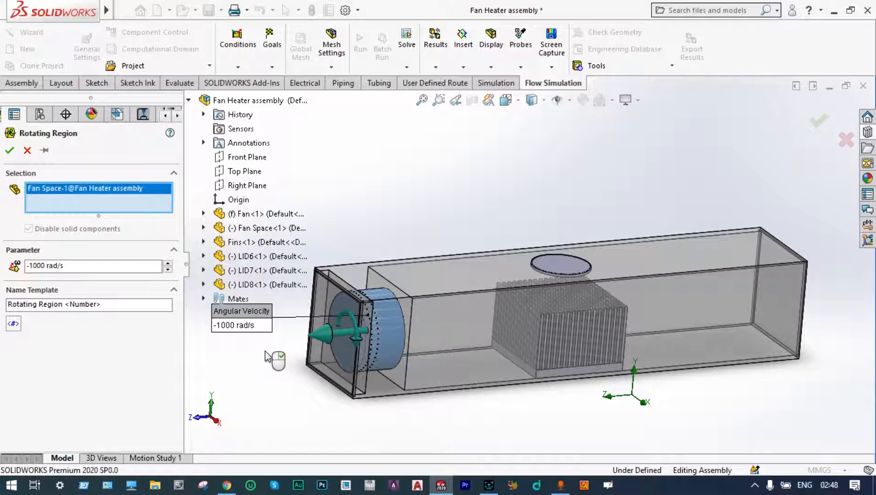
left_click(9, 153)
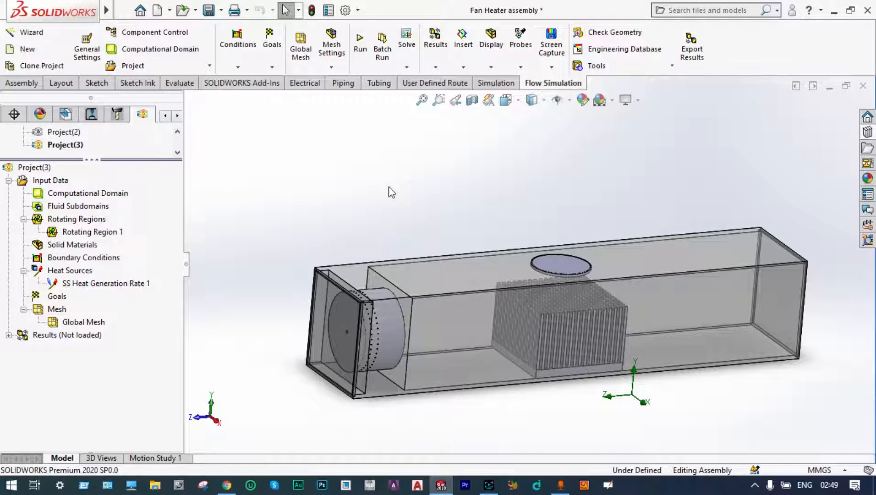
Step: Section the assembly with a planar cut on the Right Plane at 0 mm offset
left_click(471, 101)
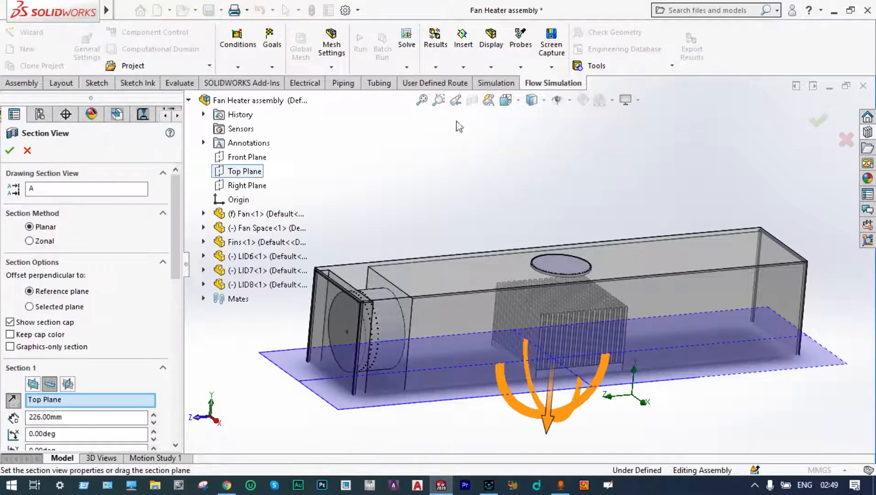
left_click(68, 384)
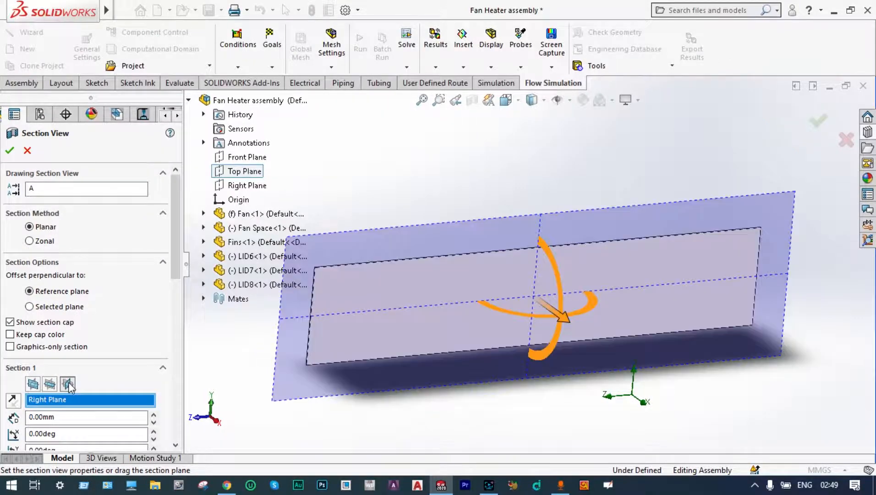
left_click(818, 120)
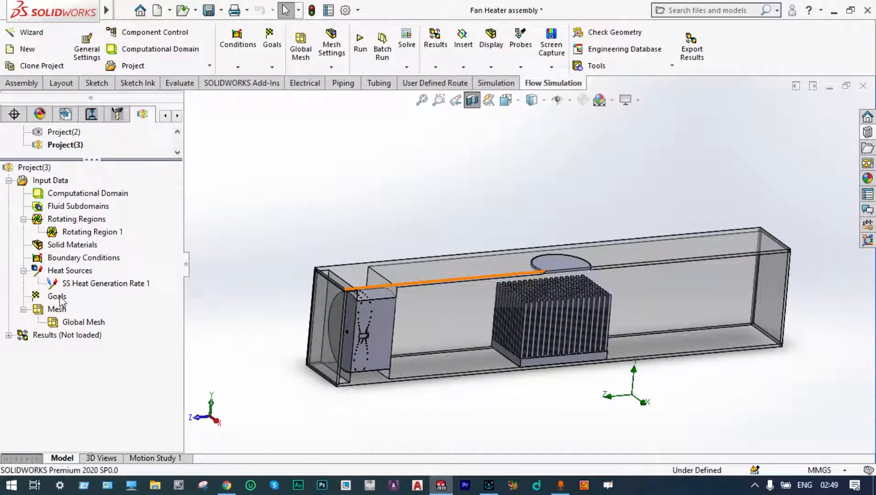
Step: Add a static pressure boundary condition of 101325 Pa and 20 °C on the inner faces of the LID7 and LID6 end lids
right_click(71, 259)
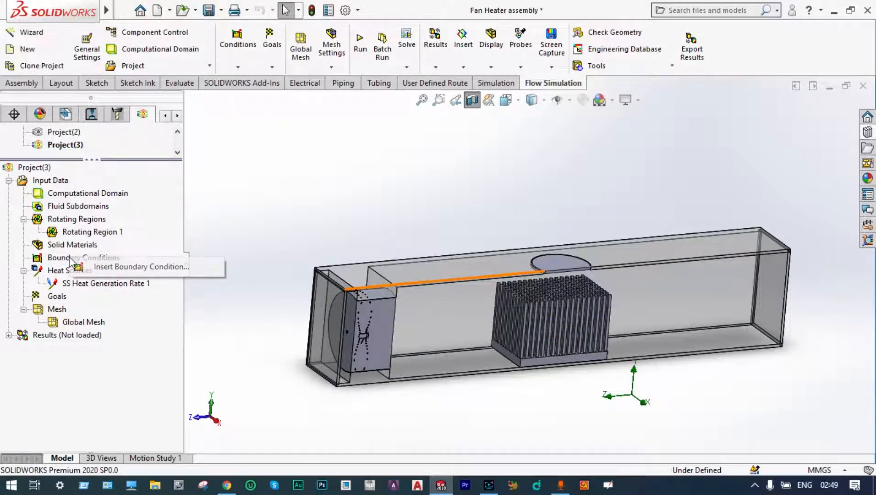
left_click(97, 267)
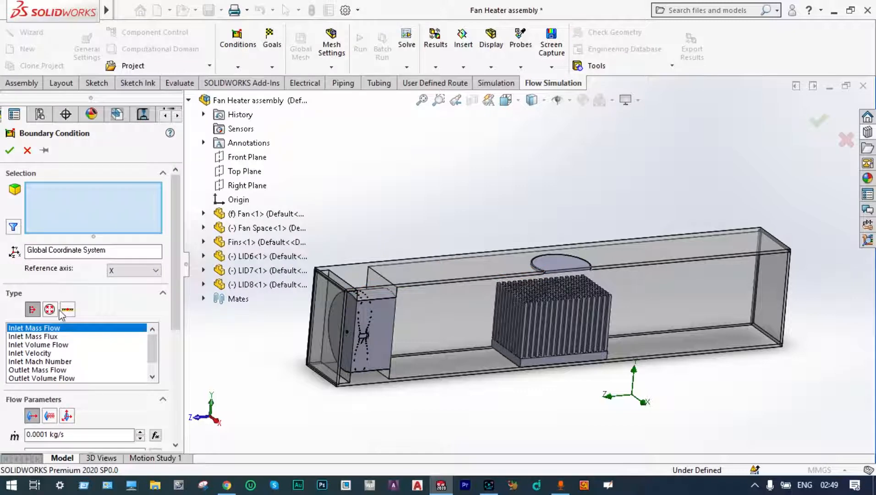
left_click(50, 310)
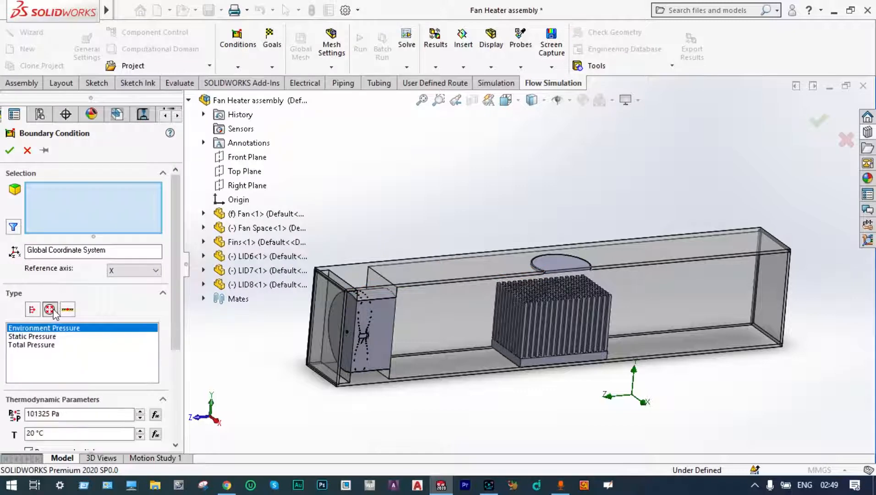
left_click(46, 337)
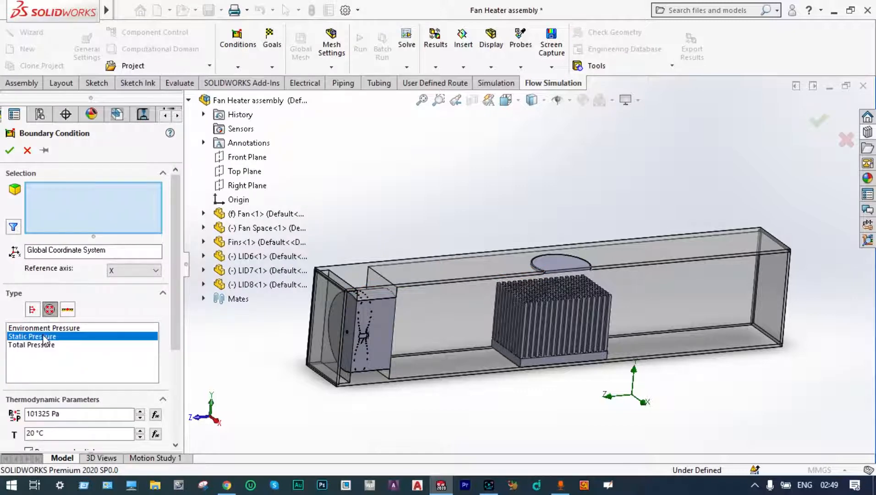
scroll(382, 326, "down", 3)
left_click(382, 326)
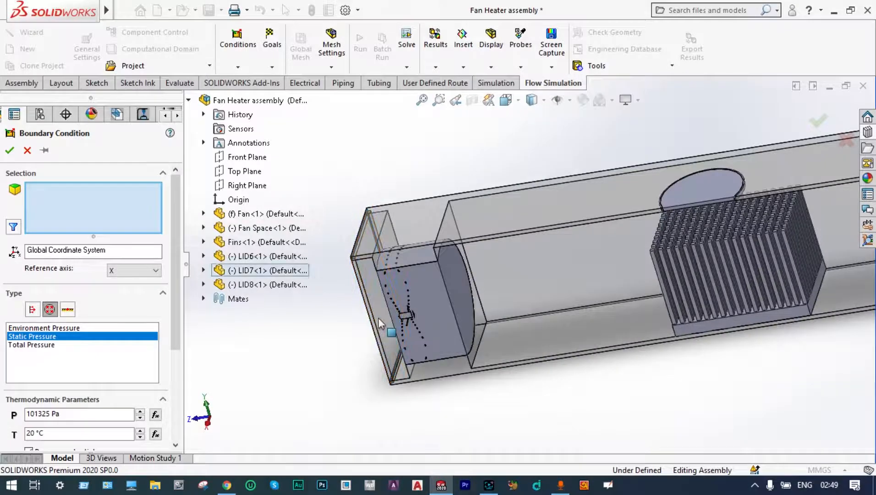
scroll(541, 261, "up", 3)
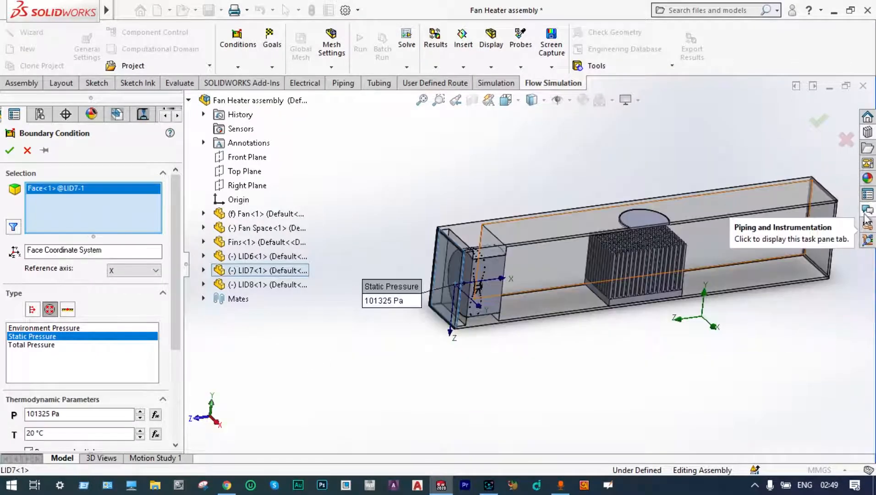
left_click(829, 219)
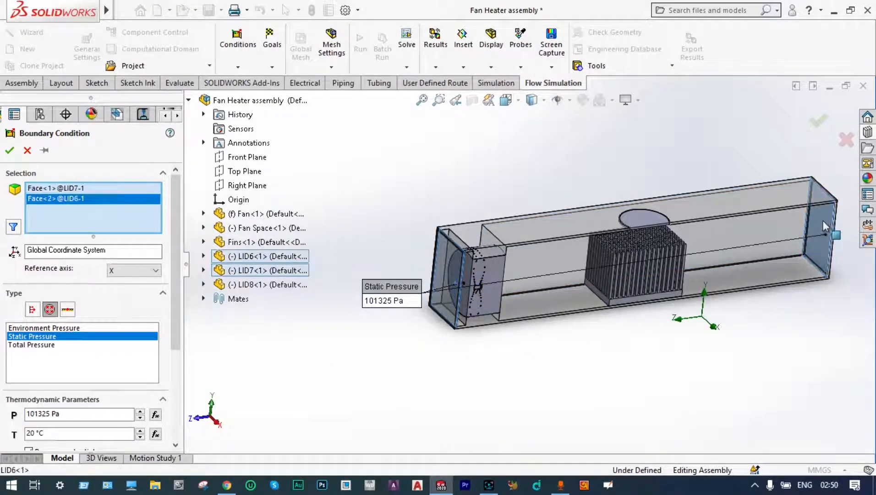
left_click(818, 122)
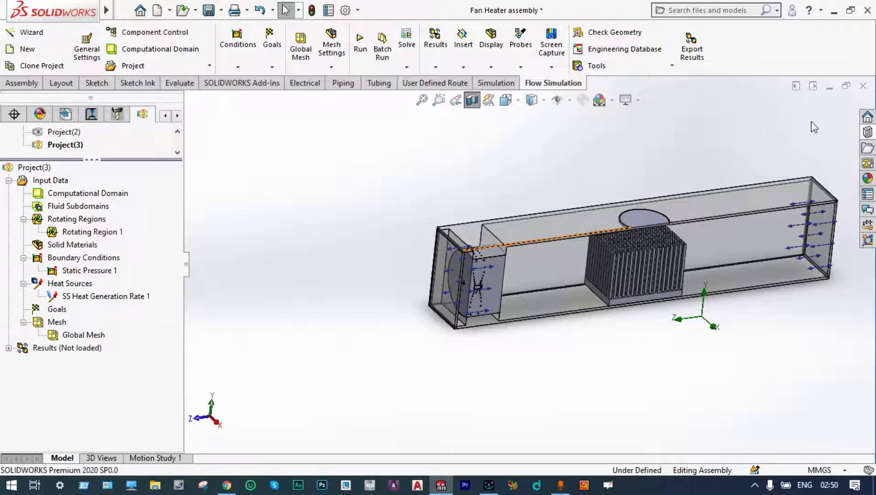
Step: Add a global goal for the maximum total temperature
right_click(59, 310)
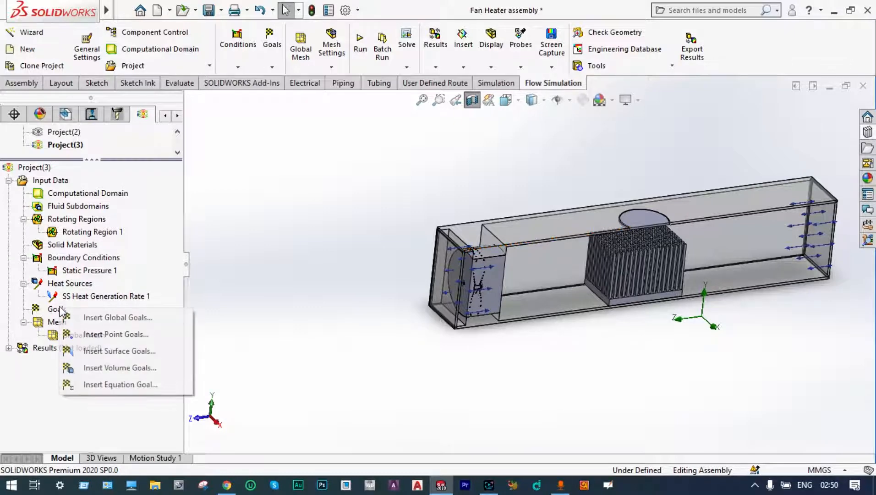
left_click(118, 318)
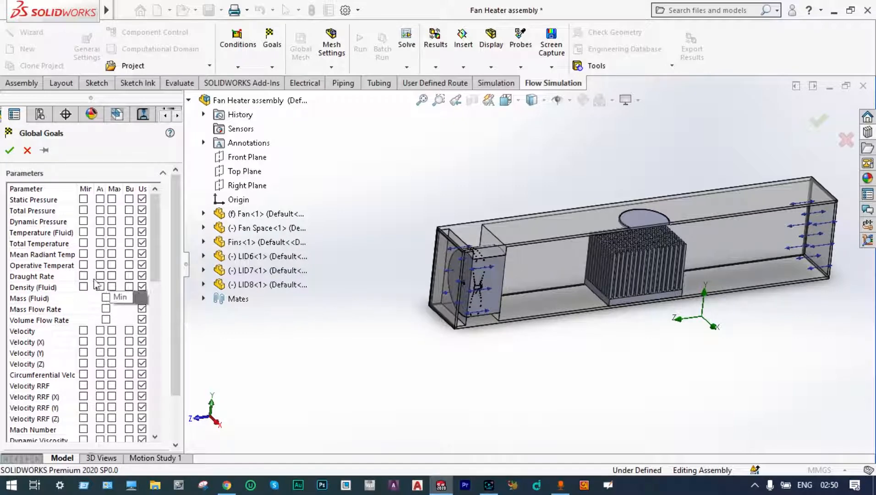
left_click(112, 243)
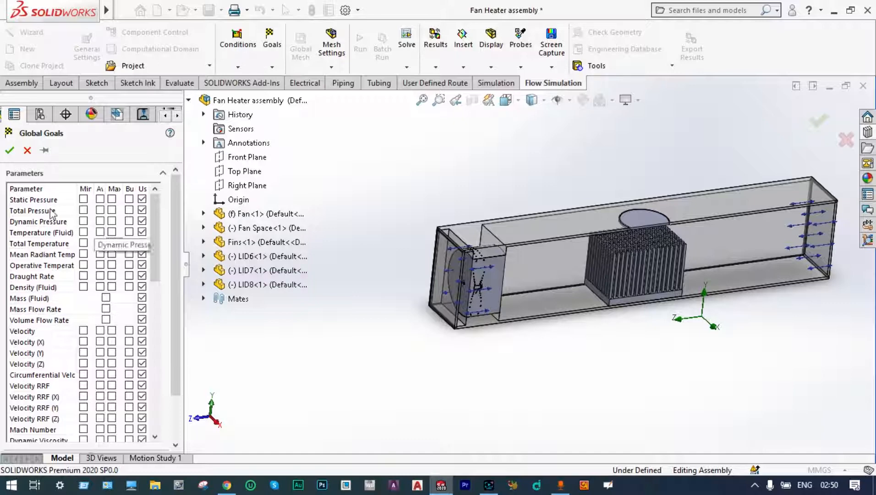
left_click(9, 152)
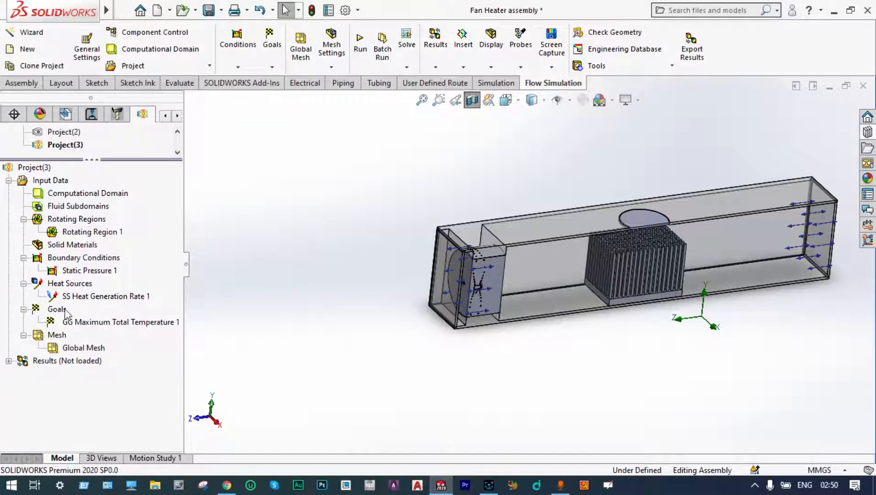
Step: Add a surface goal for the average fluid temperature on the inner face of LID6
right_click(64, 312)
left_click(105, 352)
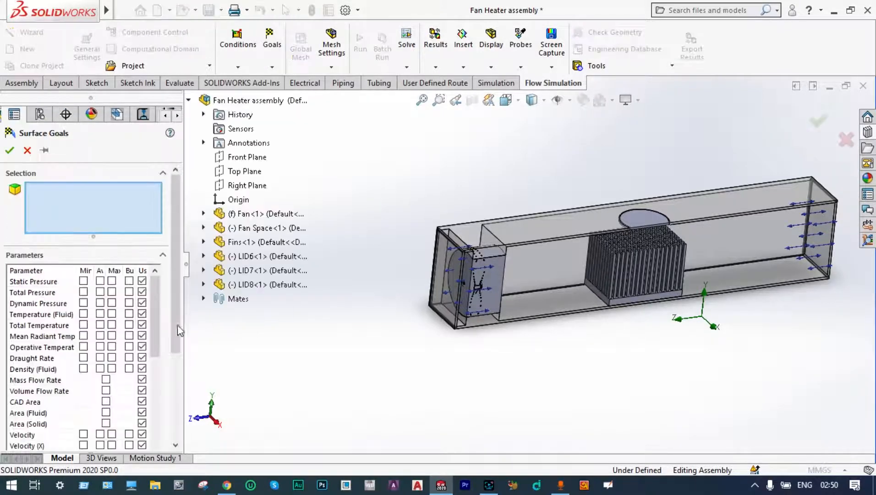
left_click(100, 314)
left_click(820, 216)
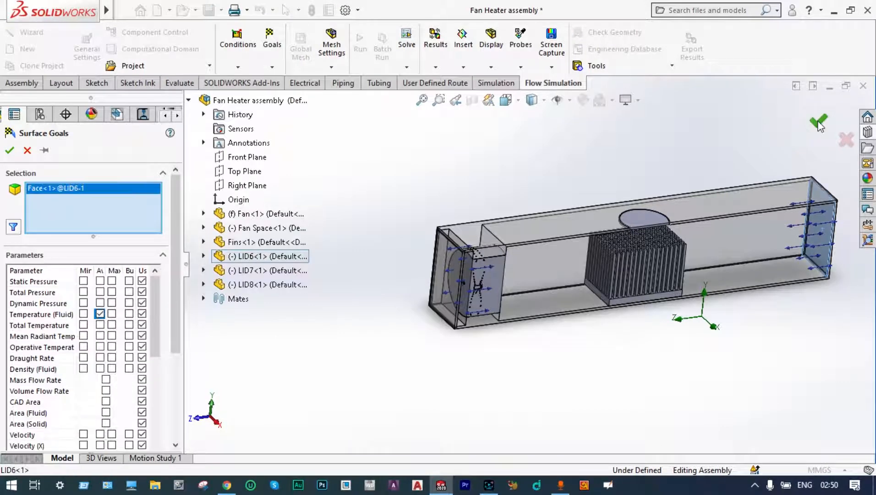
left_click(820, 122)
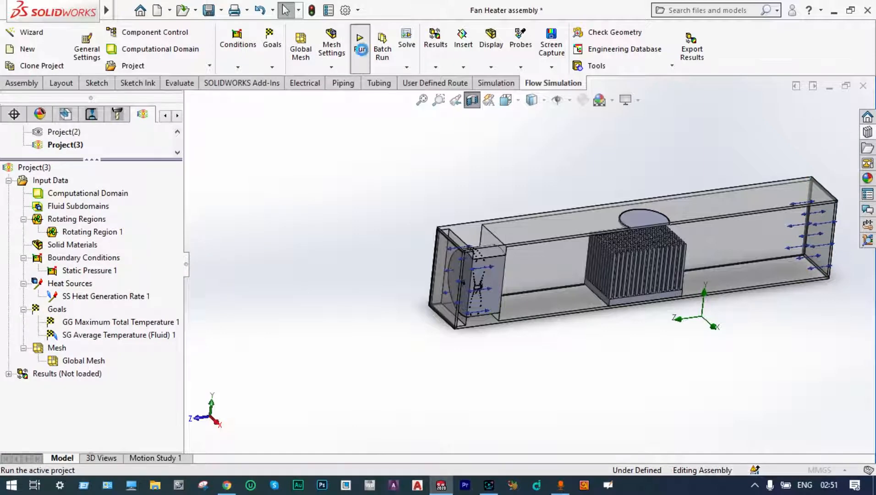
Step: Run the flow project as a new calculation, check the goal plot in the solver, and close the solver once it finishes
left_click(362, 51)
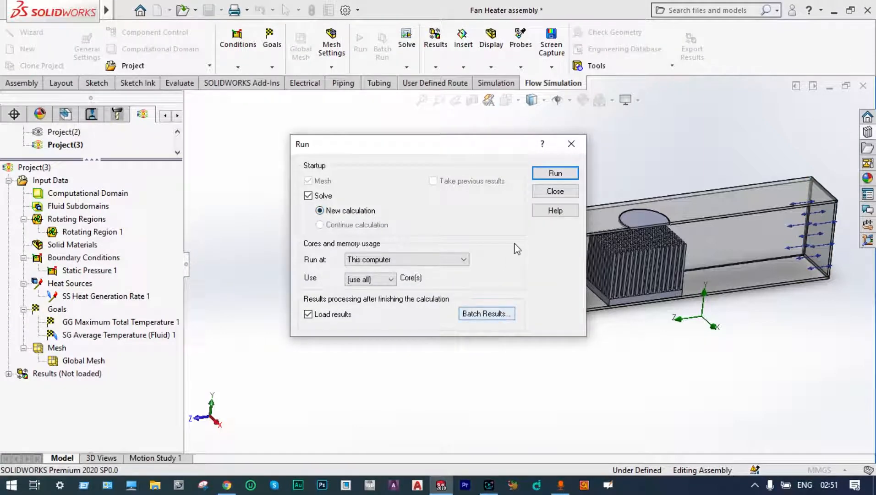
left_click(552, 173)
mouse_move(632, 485)
left_click(635, 465)
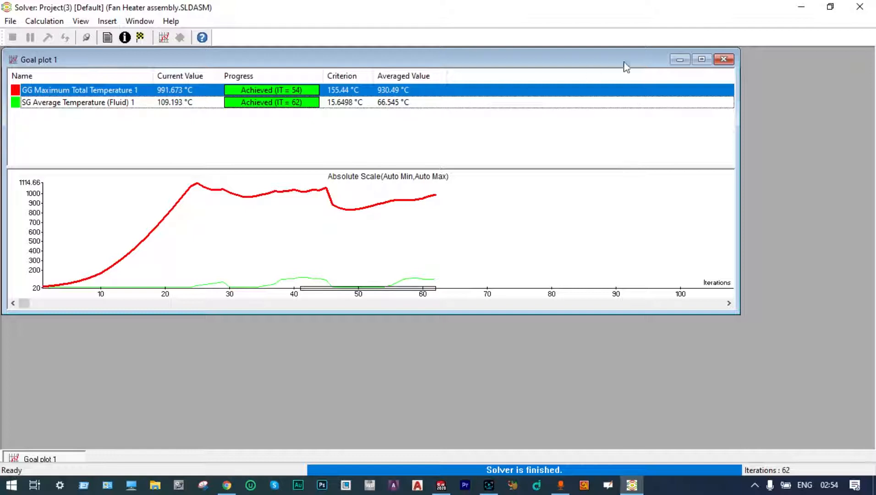
left_click(725, 59)
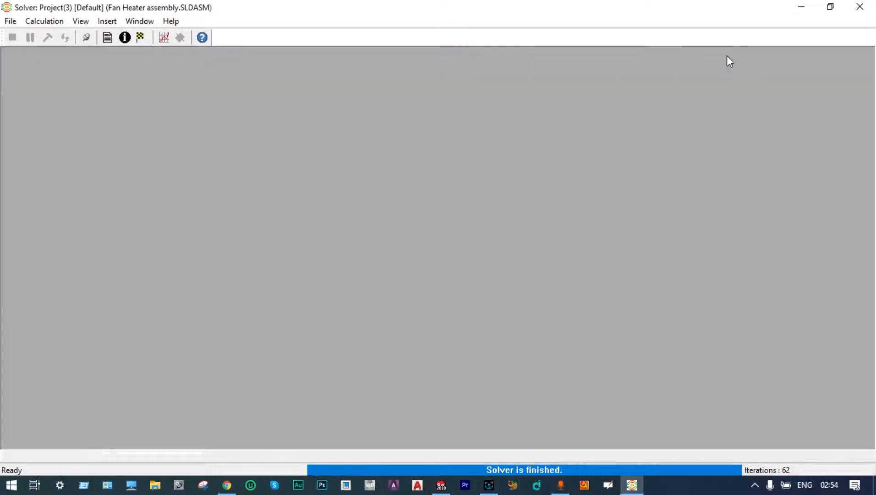
left_click(866, 8)
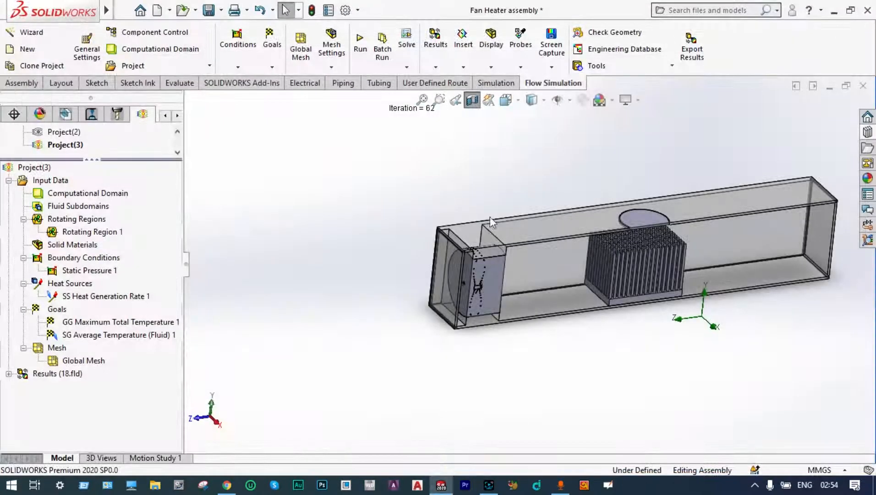
Step: Create a contour cut plot of Temperature (Fluid) on the Right Plane, offset about 0.081 m
left_click(9, 374)
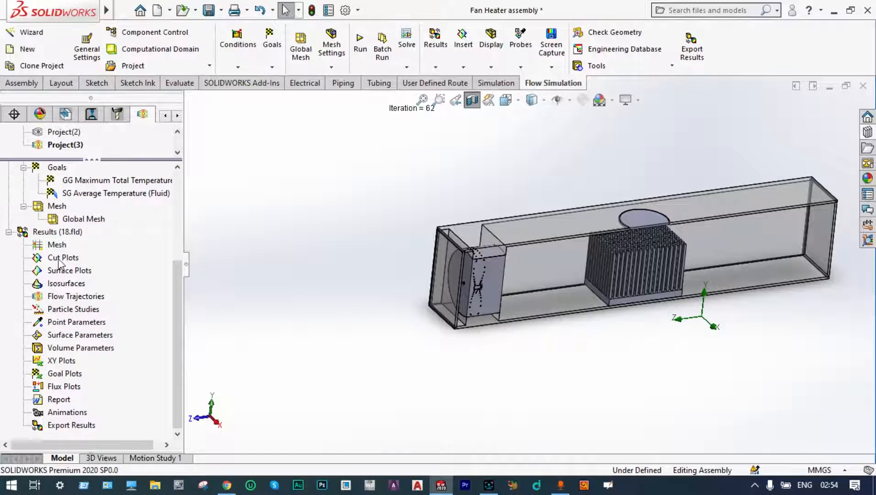
right_click(59, 259)
left_click(83, 269)
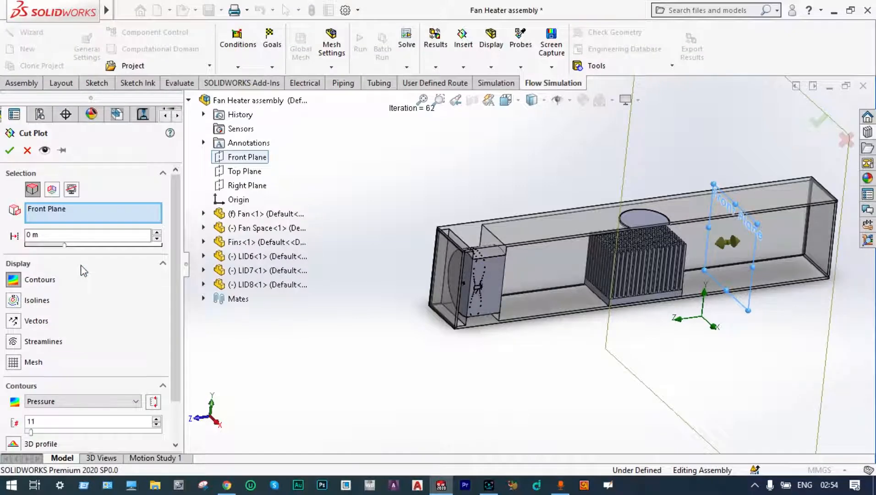
left_click(136, 401)
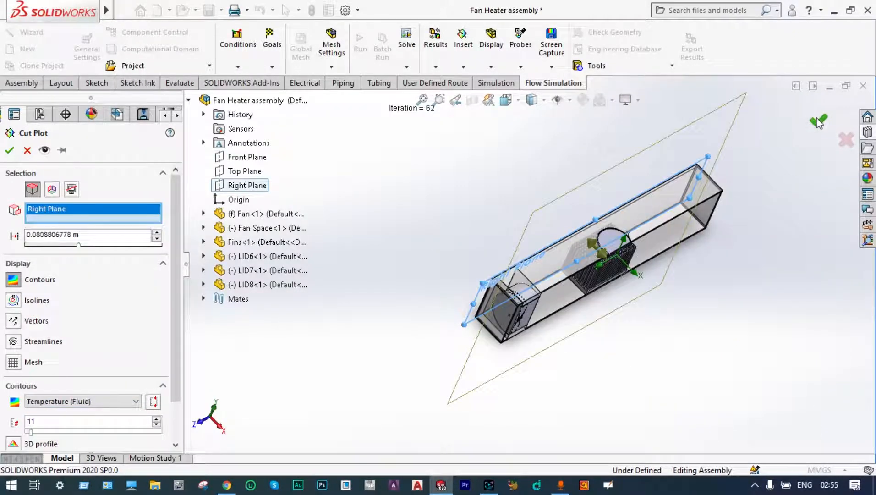
left_click(819, 121)
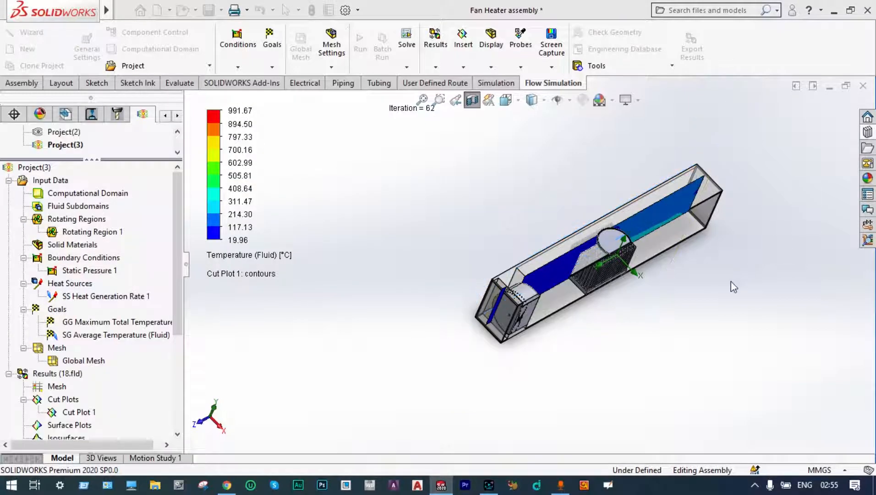
Step: Play the Right Plane cut plot through the duct to view the temperature distribution, and clear and hide the plot
mouse_move(715, 238)
middle_mouse_down()
mouse_move(674, 185)
mouse_move(687, 148)
mouse_move(679, 168)
middle_mouse_up()
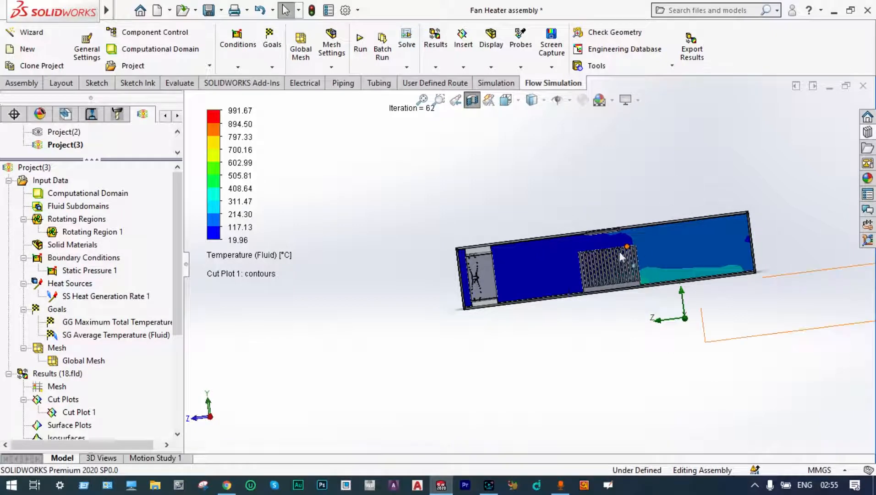
scroll(613, 258, "down", 2)
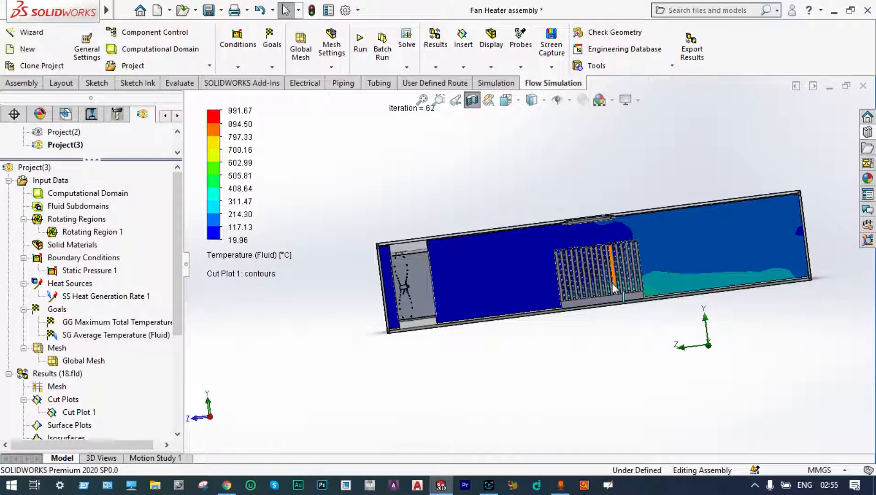
middle_click_drag(624, 293, 628, 298)
scroll(688, 274, "down", 3)
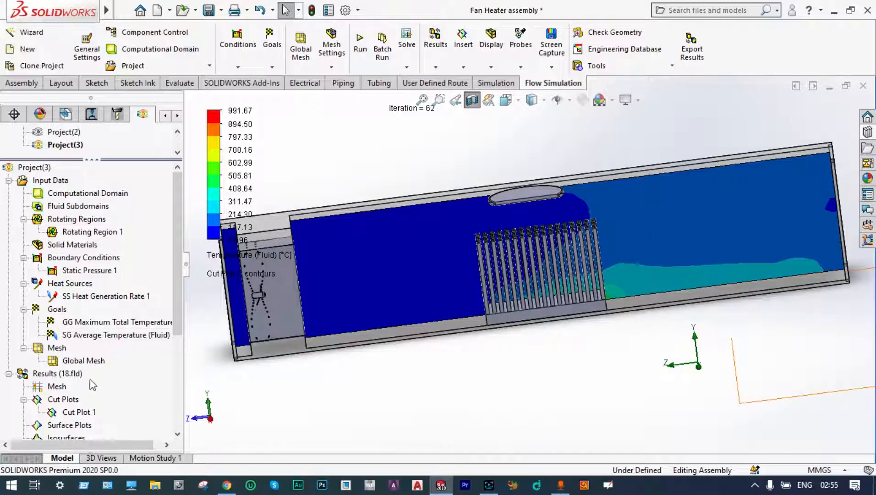
right_click(85, 411)
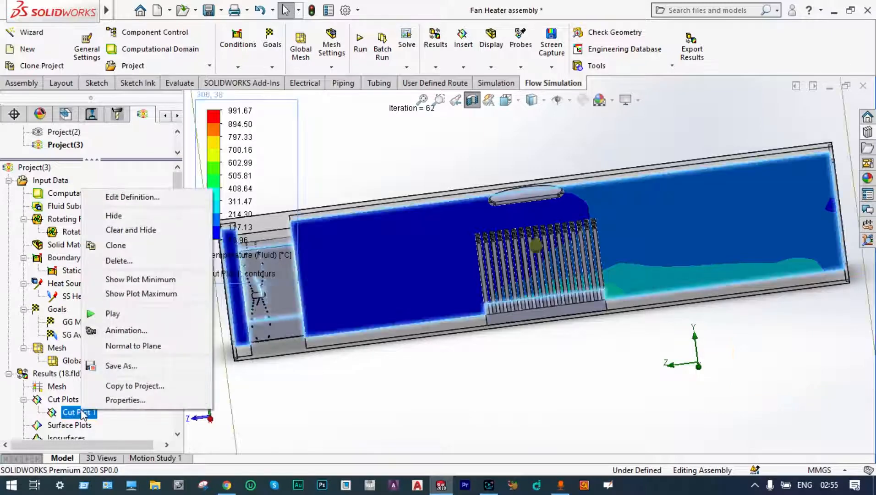
left_click(112, 316)
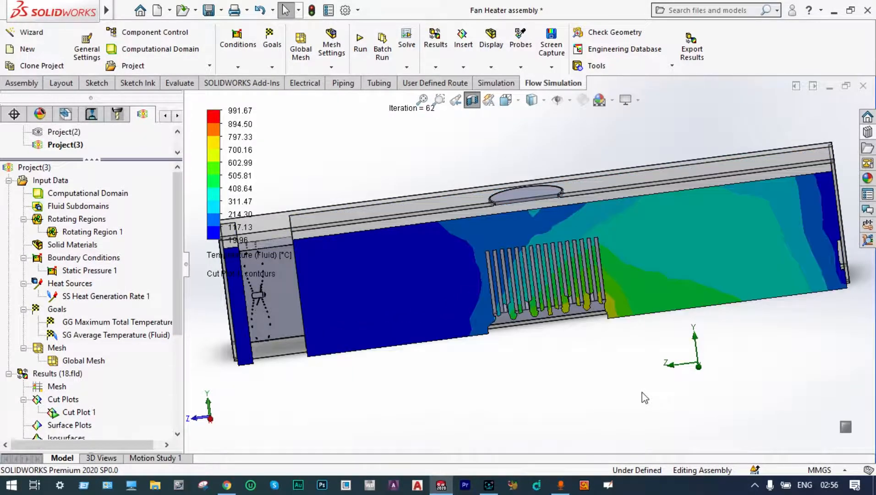
right_click(80, 413)
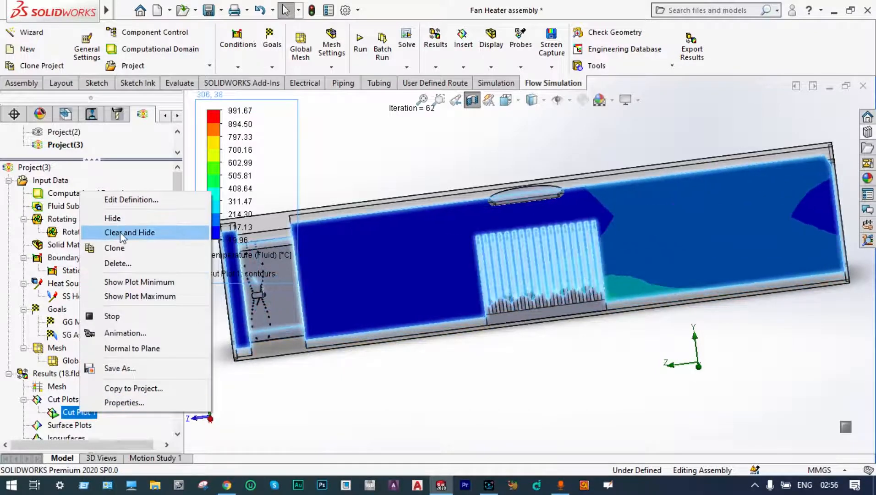
left_click(119, 232)
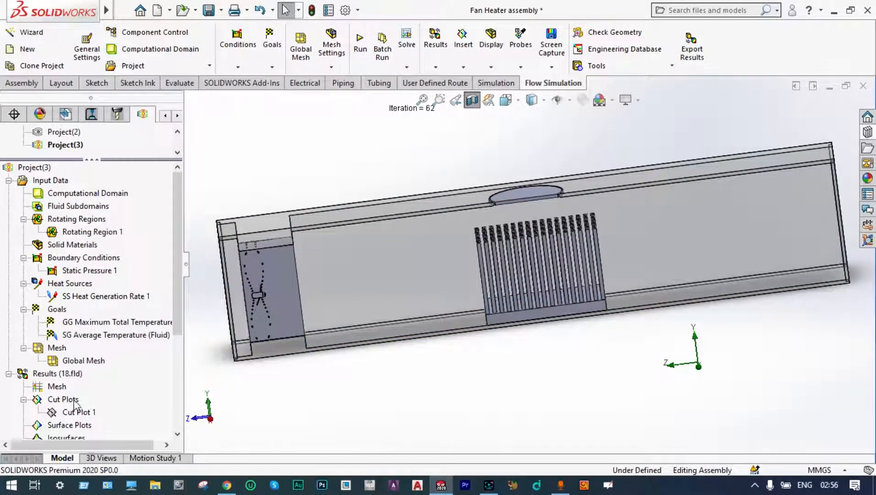
Step: Create a contour cut plot of Temperature (Fluid) on the Front Plane with a 0 m offset
right_click(75, 398)
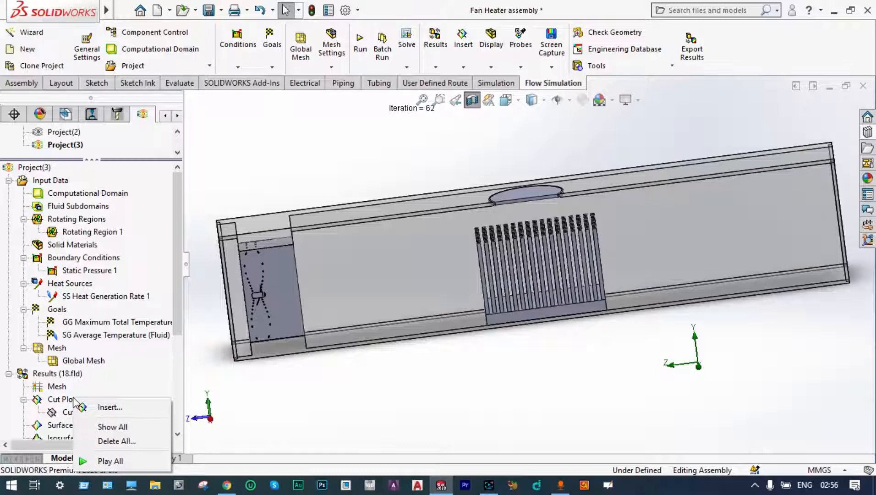
left_click(110, 408)
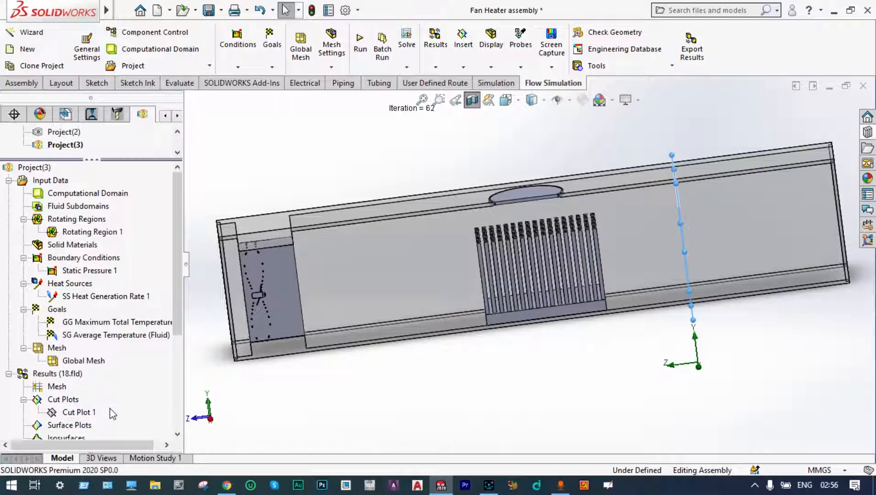
scroll(605, 159, "up", 3)
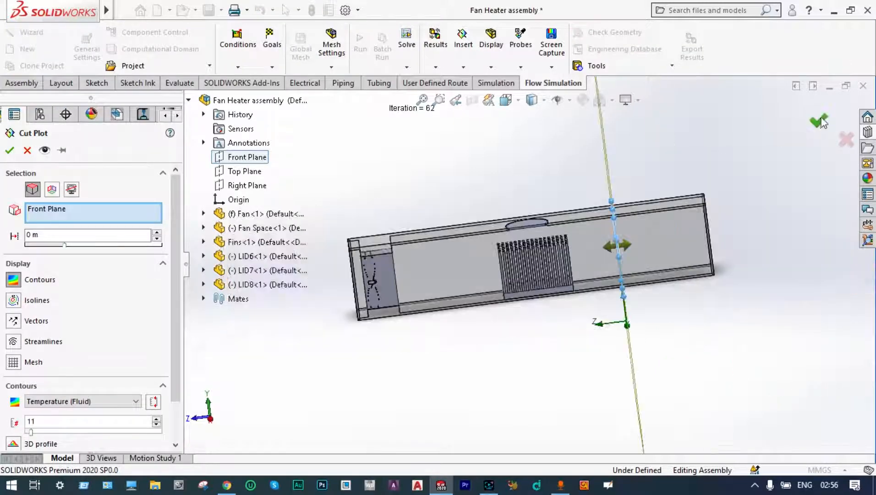
left_click(820, 121)
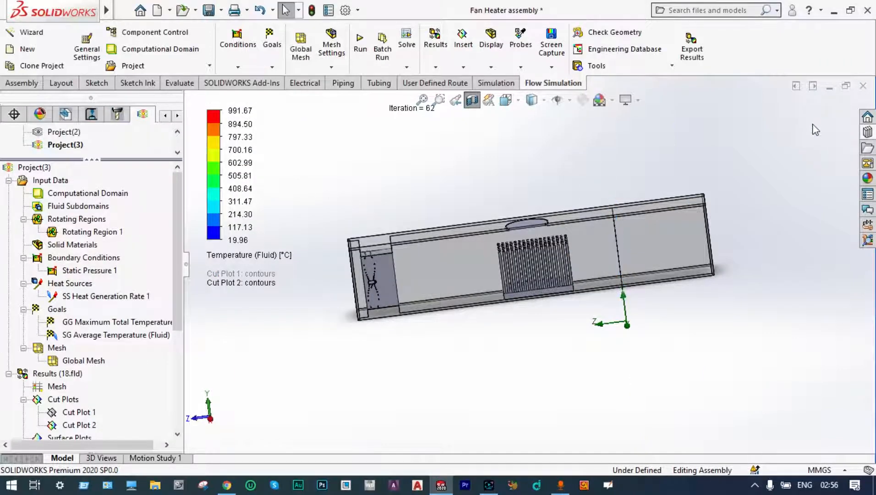
middle_click_drag(816, 130, 760, 162)
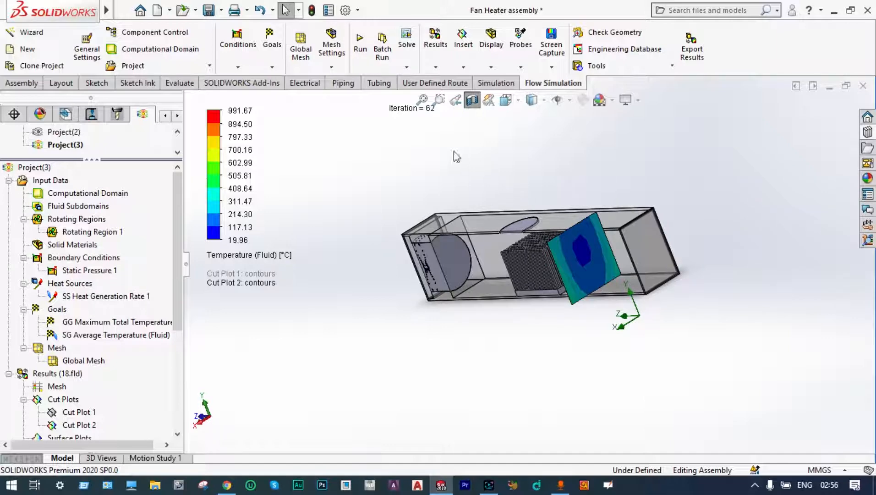
Step: Play the Front Plane cut plot along the duct, and clear and hide the plot
left_click(82, 426)
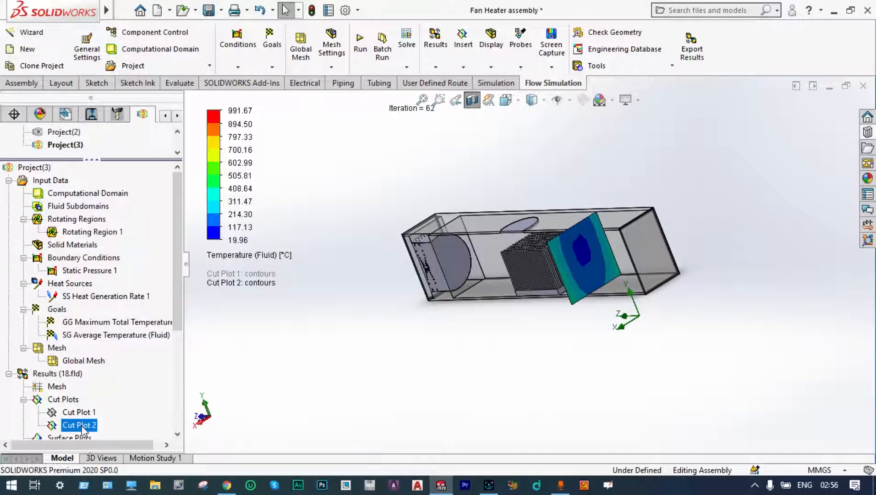
right_click(82, 426)
left_click(126, 331)
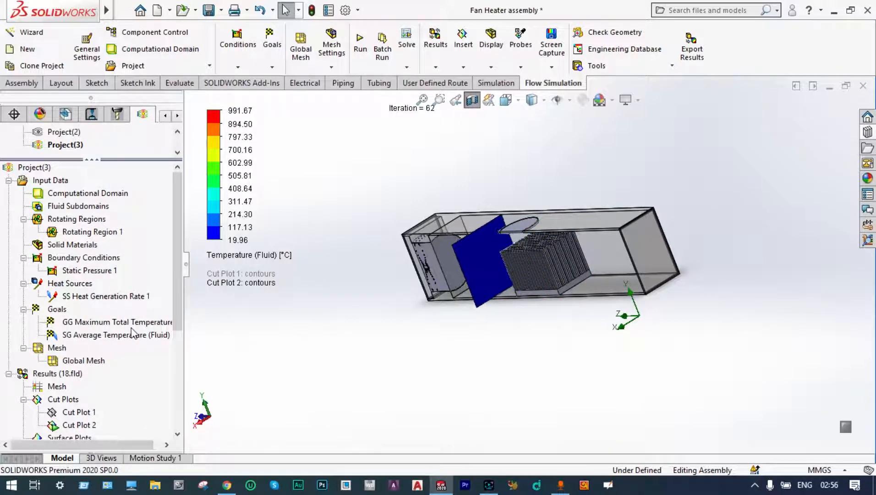
scroll(133, 332, "down", 1)
right_click(85, 398)
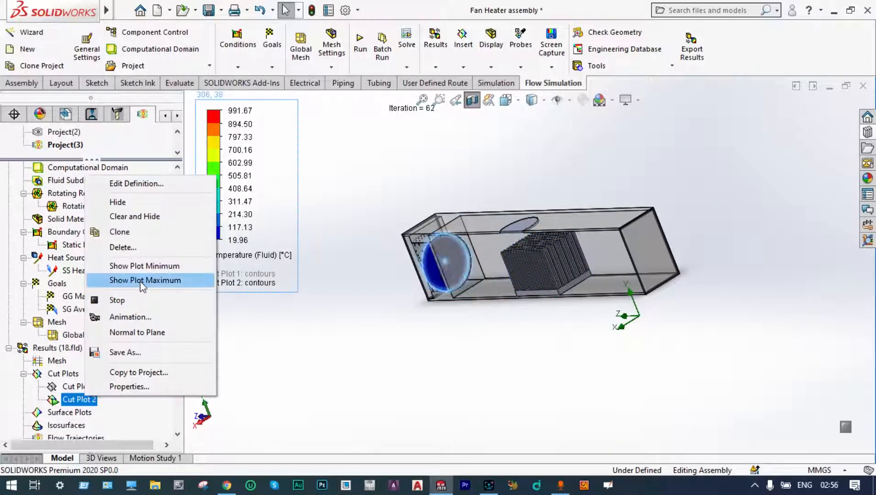
left_click(151, 216)
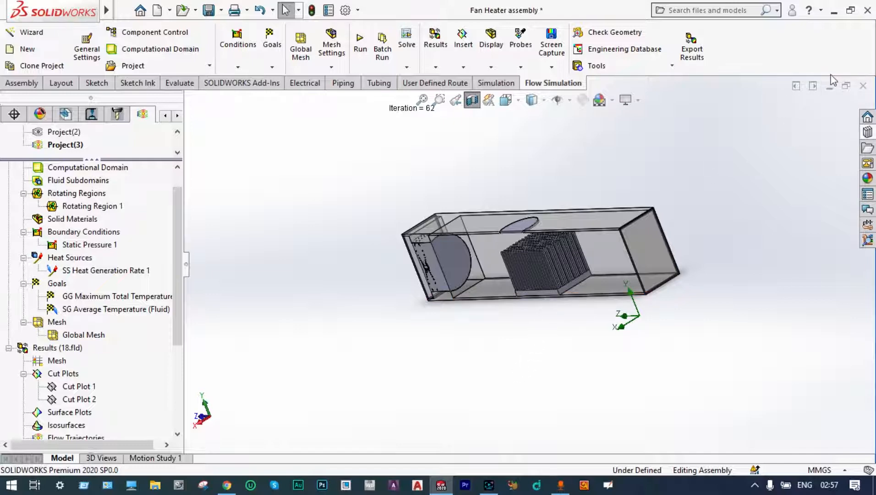
Step: Turn off the section view and make the Fins component transparent
left_click(476, 107)
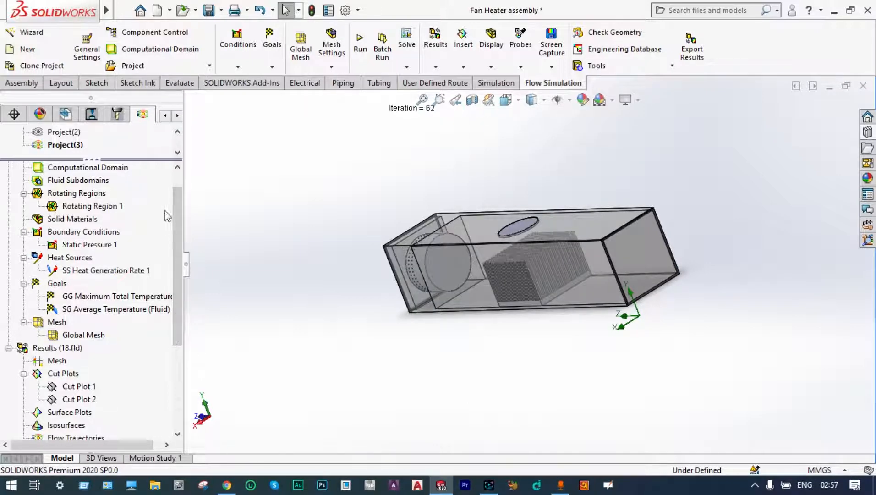
left_click(165, 116)
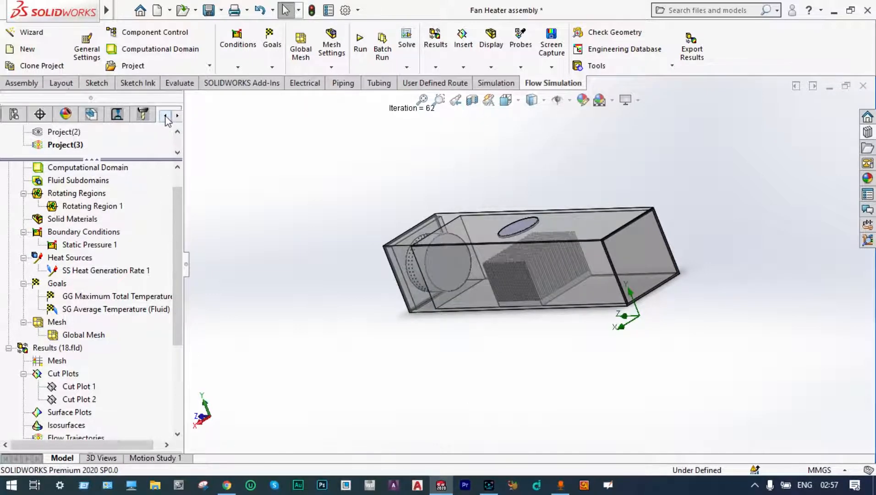
left_click(166, 116)
left_click(165, 116)
left_click(14, 114)
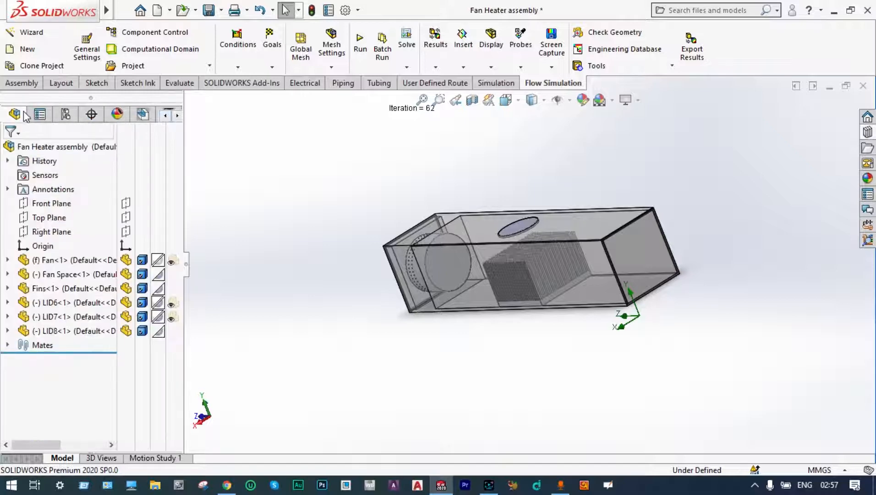
right_click(51, 290)
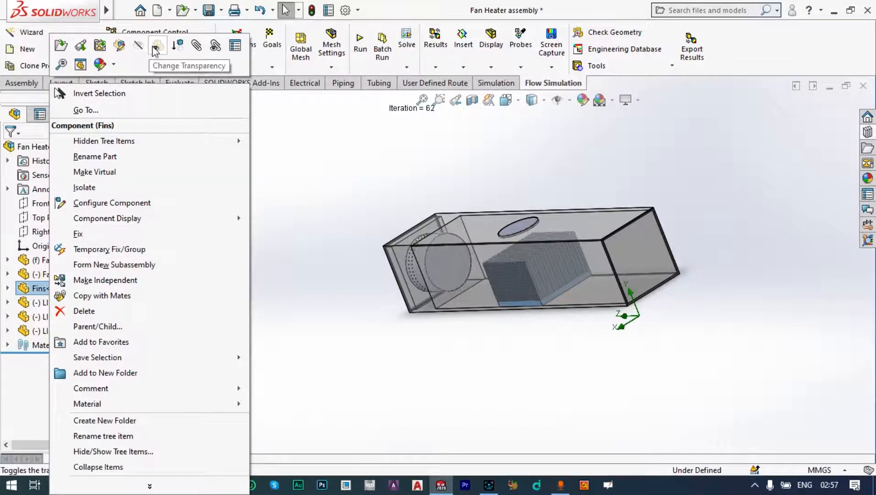
left_click(155, 48)
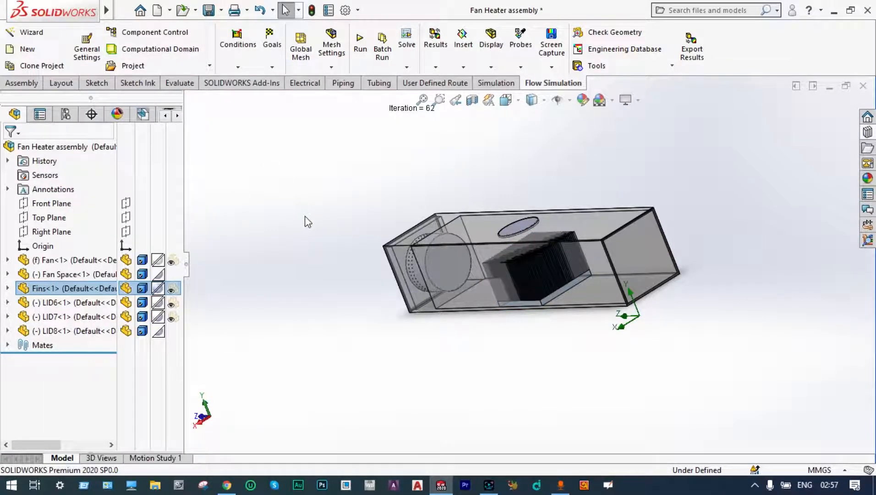
middle_click_drag(307, 222, 367, 202)
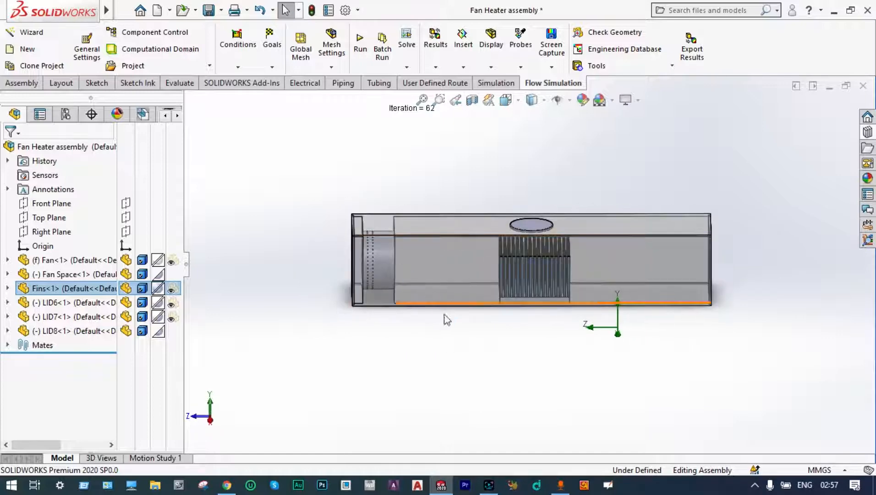
middle_click_drag(495, 346, 501, 335)
key("Escape")
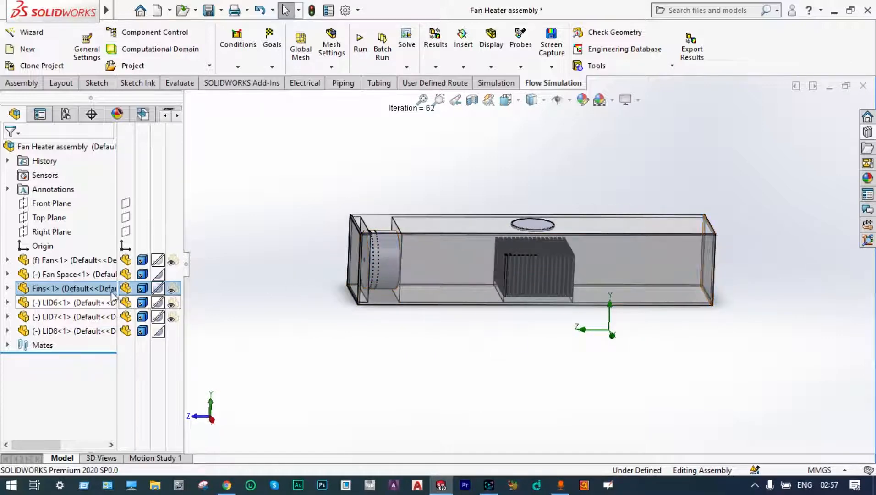
Step: Make the Fan Space component transparent so the fan inside can be seen
right_click(80, 278)
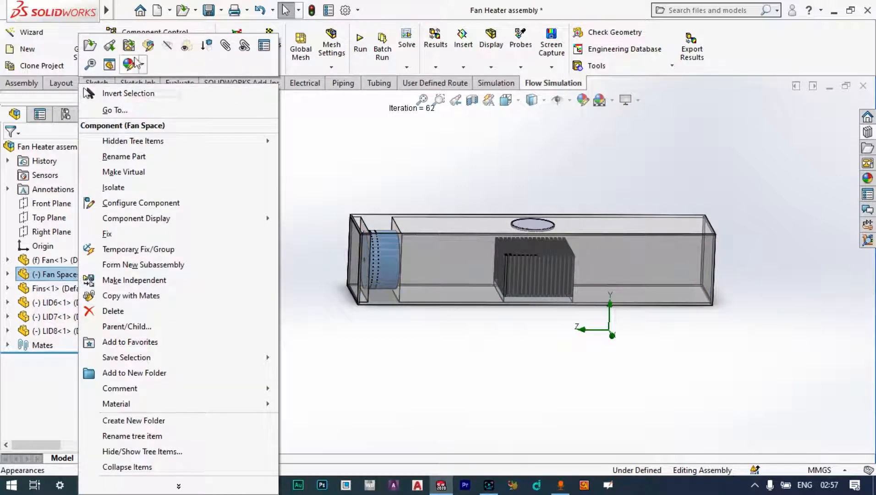
left_click(187, 46)
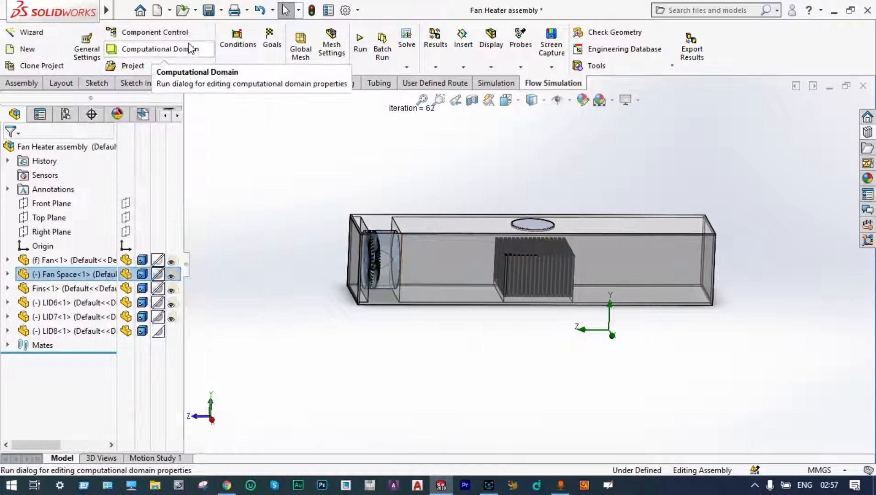
left_click(312, 167)
middle_click_drag(317, 172, 316, 149)
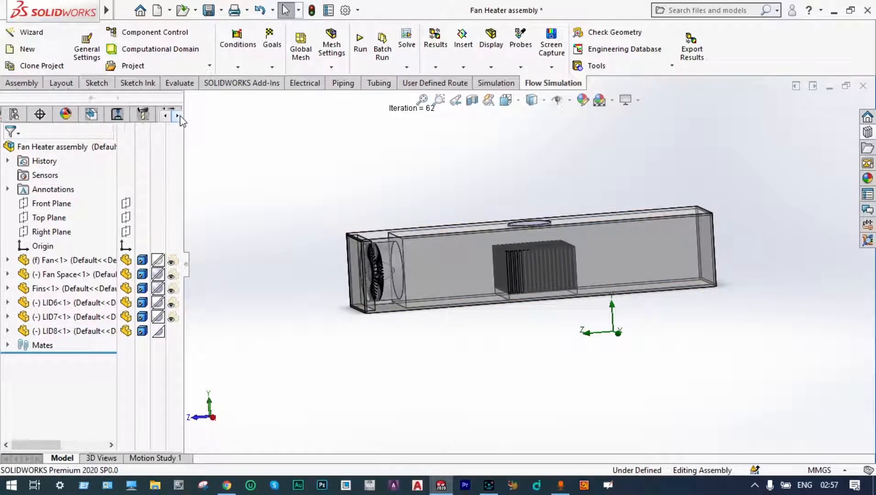
Step: Create a contour surface plot of Temperature (Fluid) on all faces, and inspect it at the outlet and around the fins
left_click(144, 118)
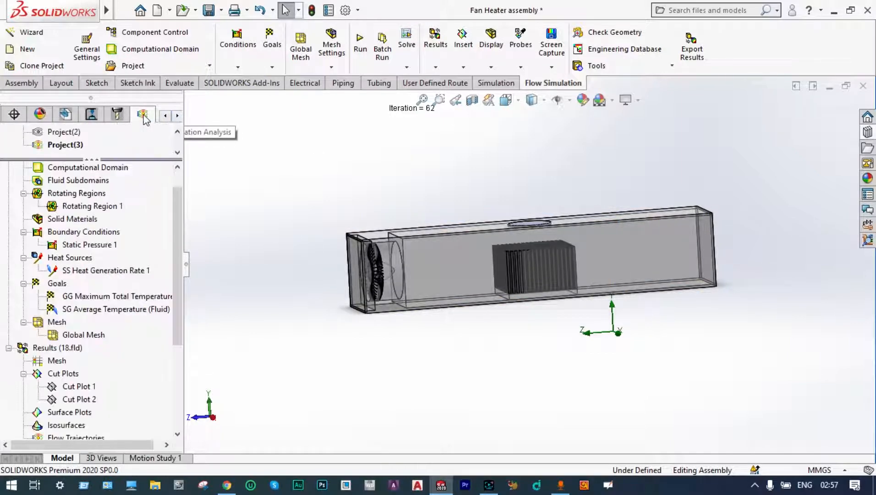
right_click(69, 415)
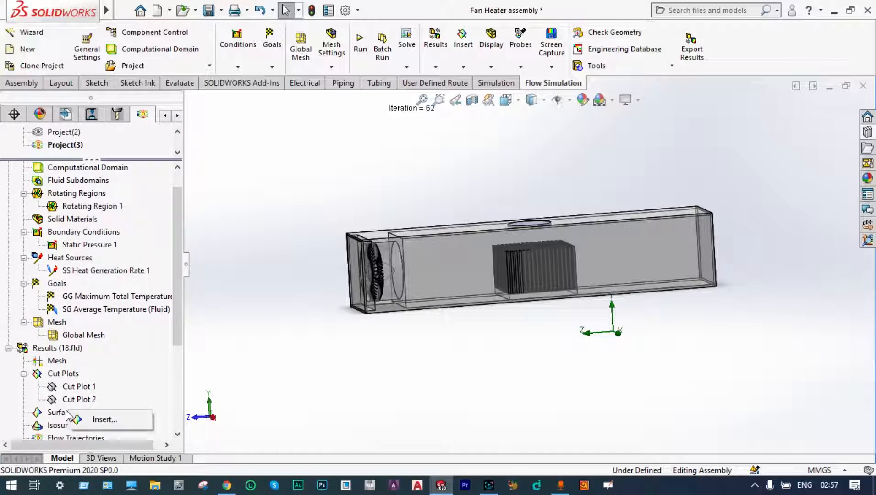
left_click(88, 420)
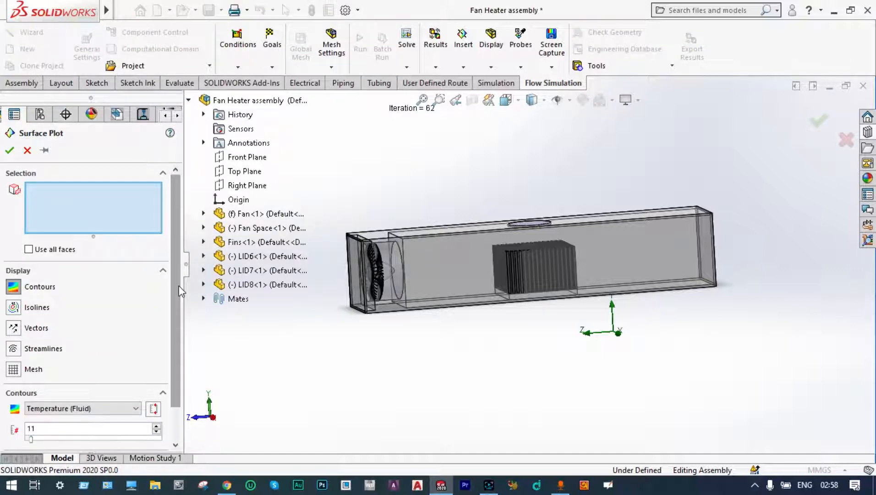
left_click(29, 249)
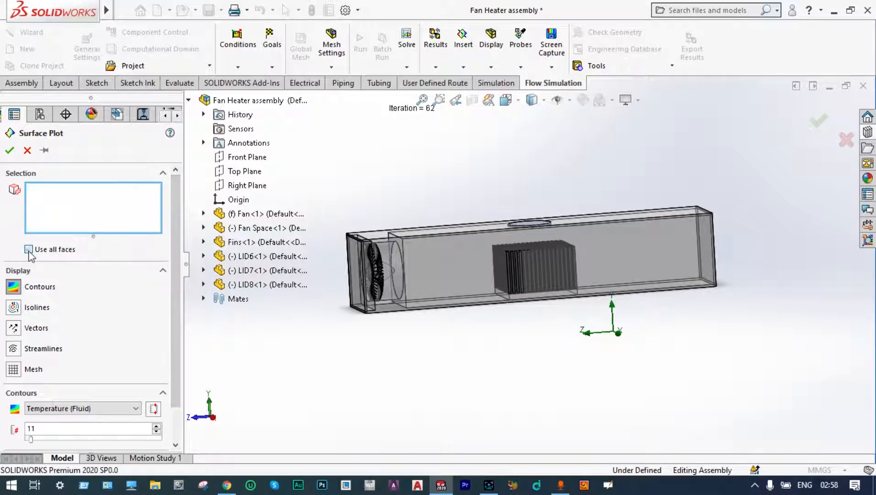
left_click(8, 151)
middle_click_drag(455, 332, 454, 364)
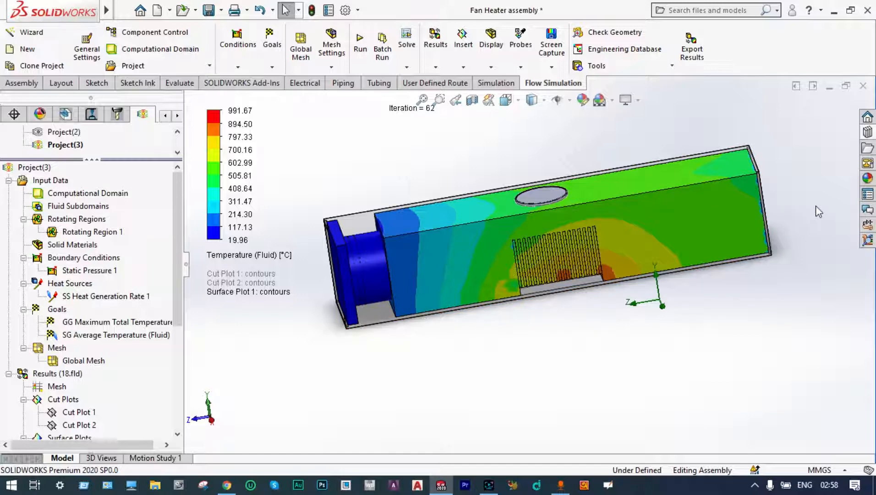
middle_click_drag(817, 205, 793, 236)
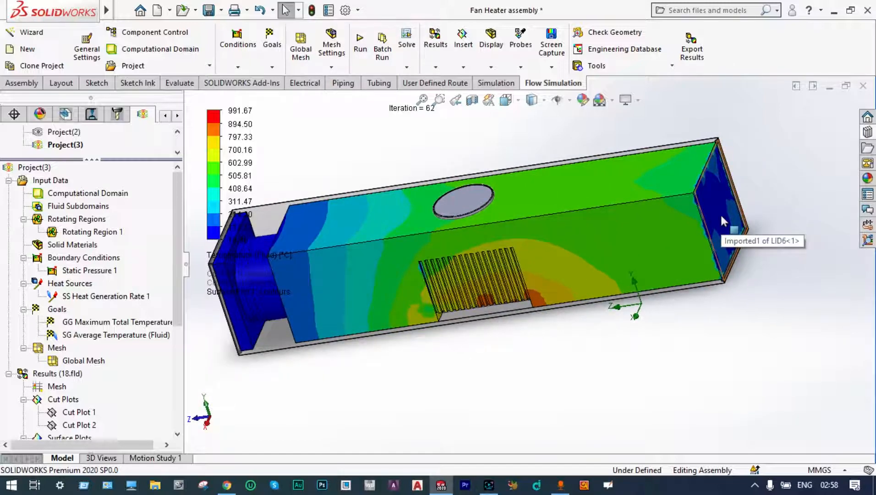
middle_click_drag(683, 331, 683, 264)
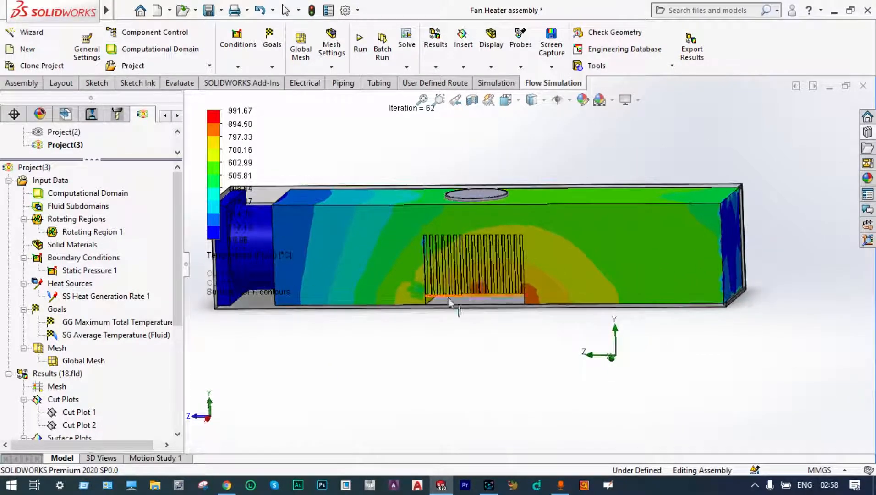
scroll(455, 273, "down", 5)
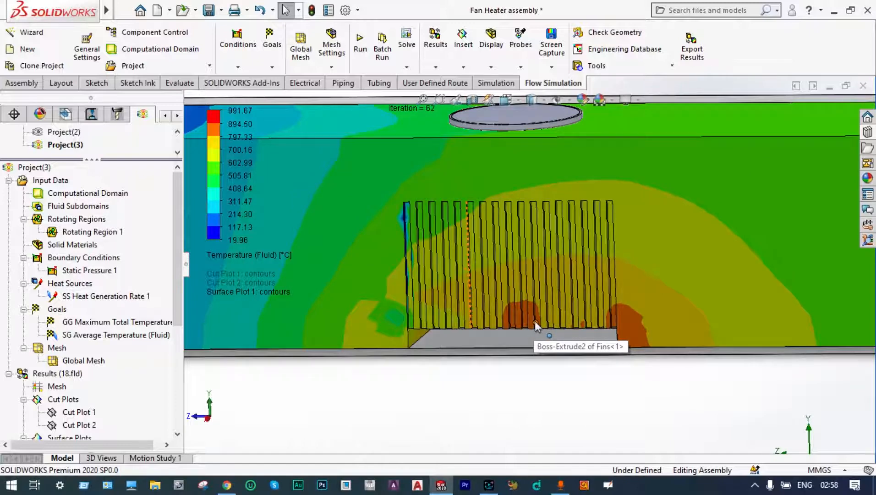
scroll(598, 318, "up", 5)
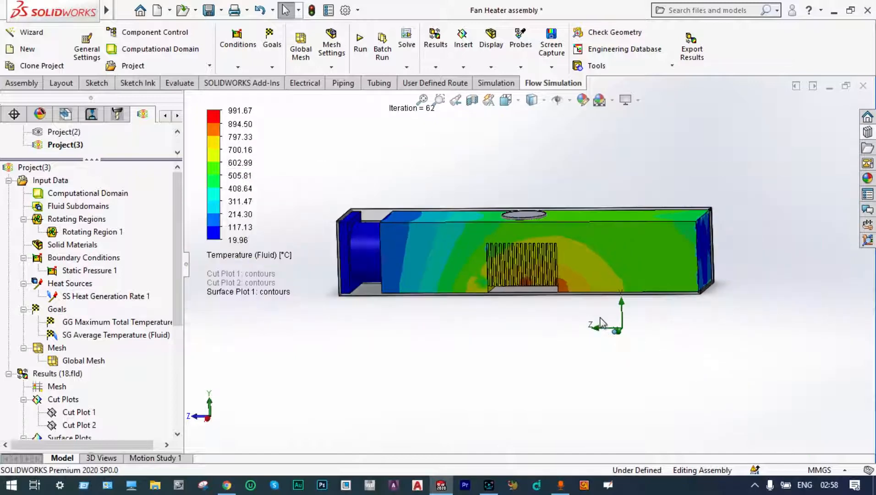
Step: Hide the surface temperature plot and section the assembly along the Right Plane at a 224 mm offset
middle_click_drag(582, 341, 614, 379)
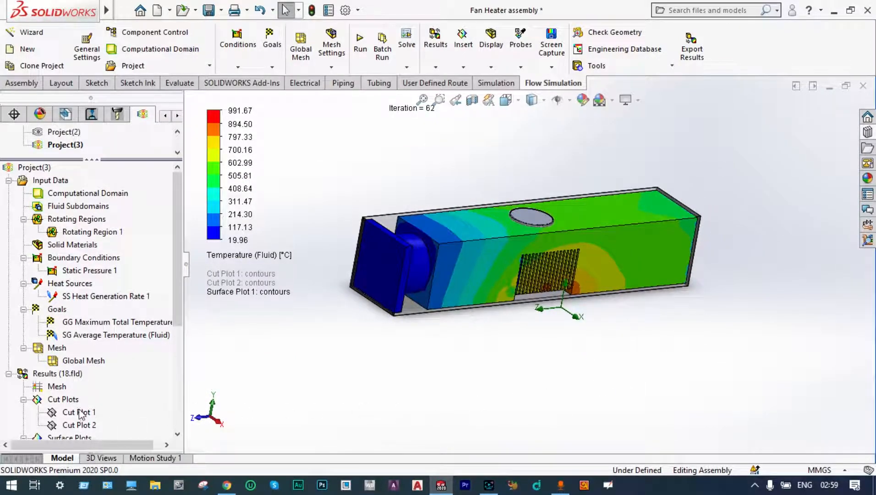
scroll(79, 414, "down", 3)
right_click(83, 360)
left_click(138, 209)
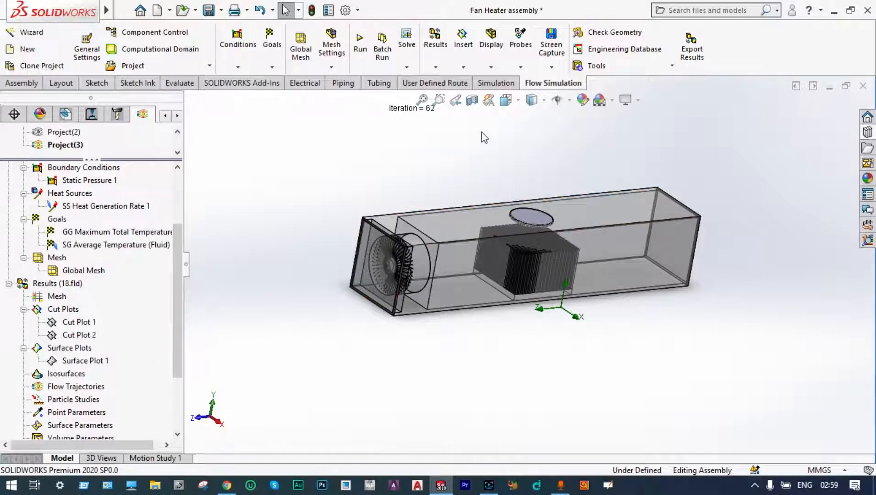
left_click(473, 100)
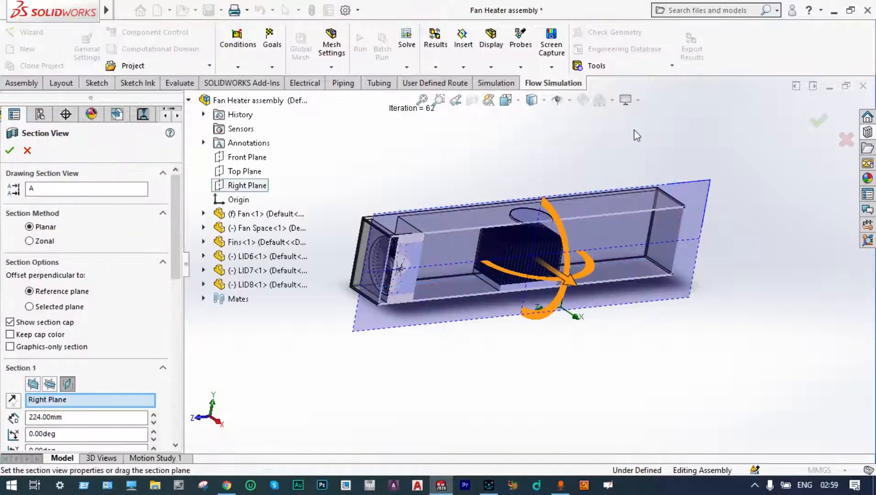
left_click(819, 121)
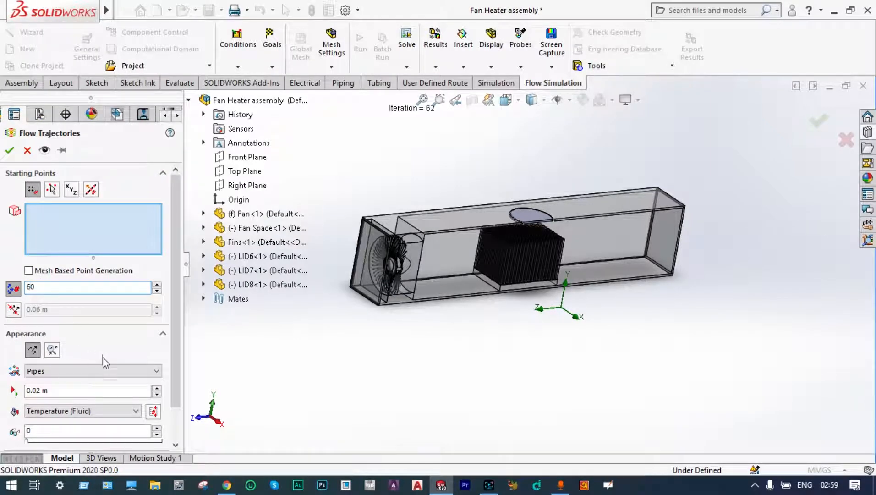
Step: Create 60 flow trajectories as Arrows coloured by Temperature (Fluid), starting from the LID7 and LID6 faces at the duct ends
left_click(157, 372)
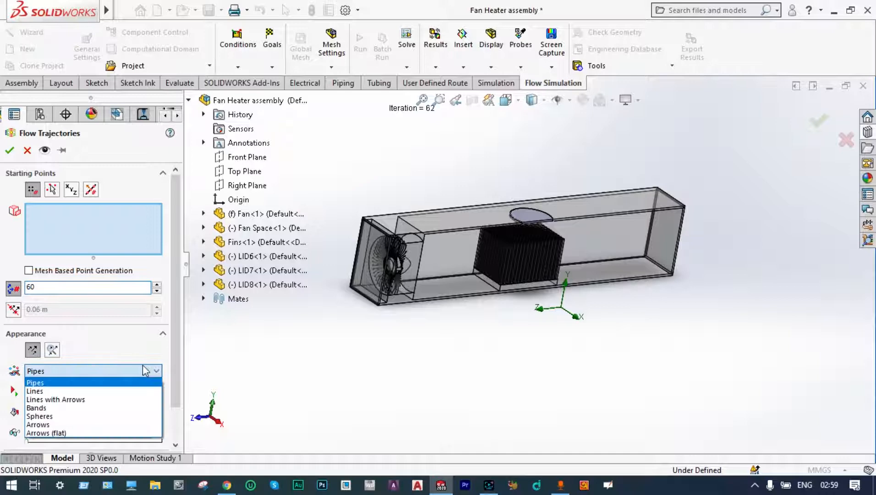
left_click(66, 424)
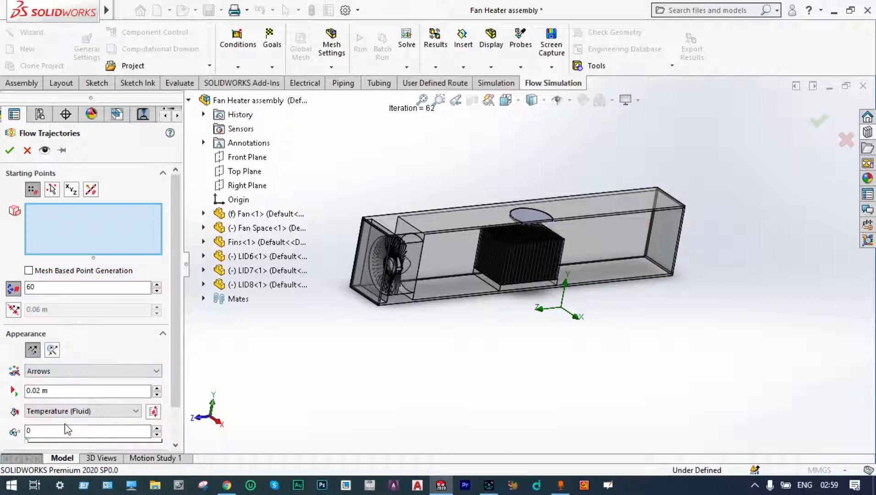
middle_click_drag(512, 345, 431, 367)
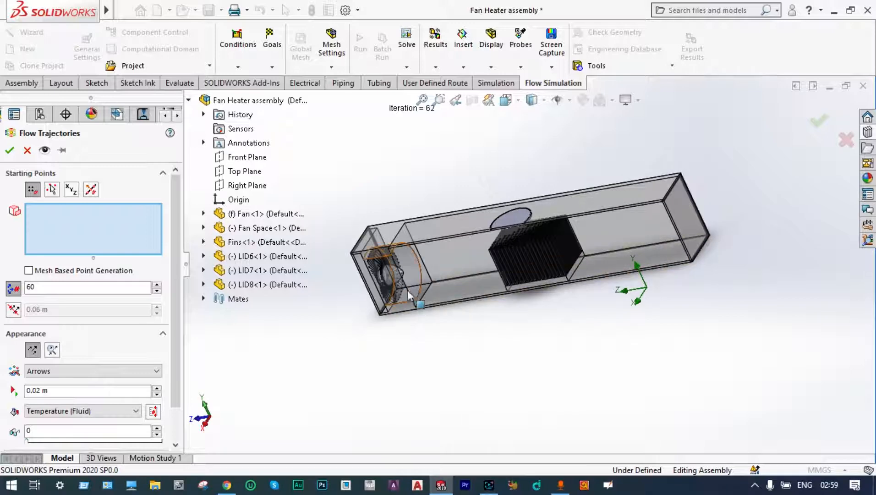
left_click(374, 293)
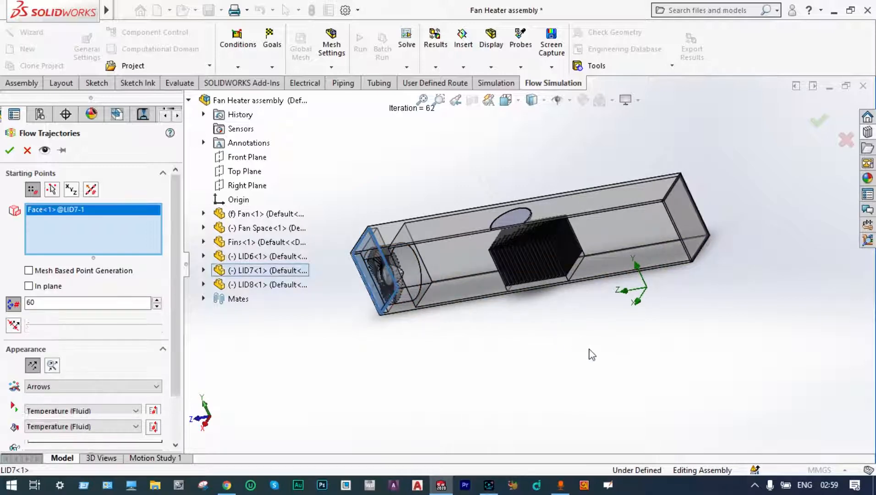
middle_click_drag(587, 353, 660, 354)
left_click(701, 220)
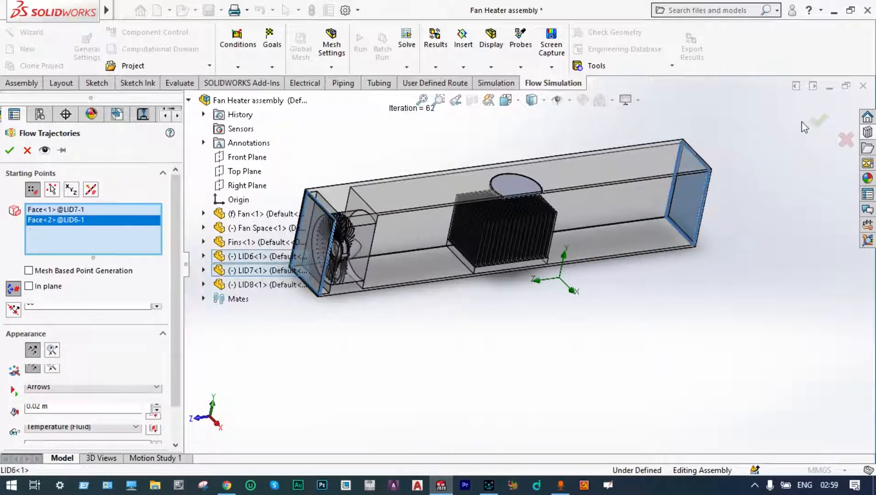
left_click(823, 123)
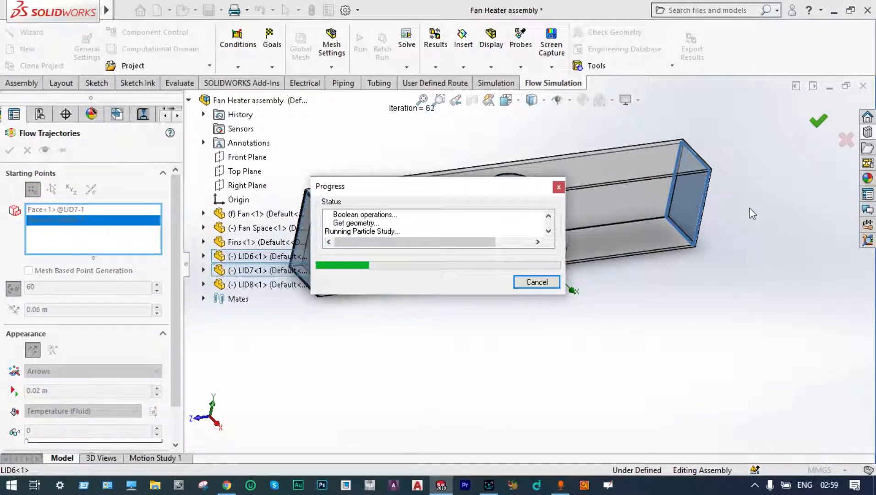
Step: Turn off the section view and play the flow trajectories animation
middle_click_drag(687, 284, 698, 334)
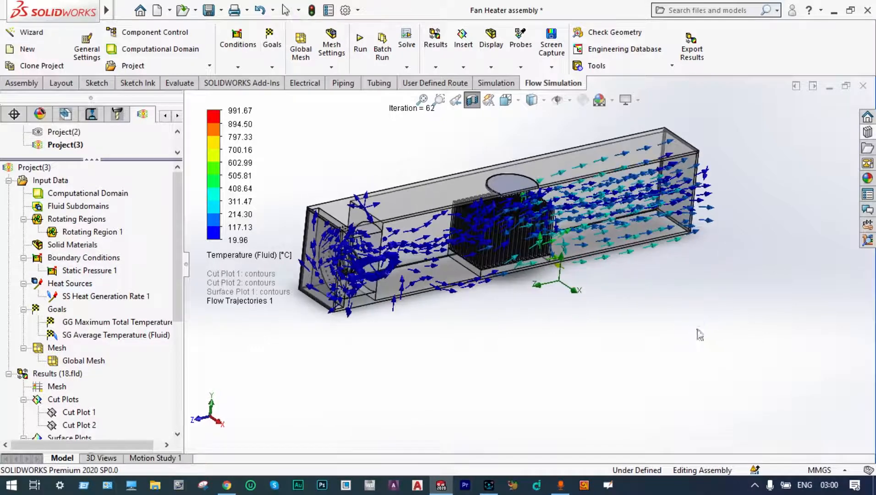
left_click(472, 102)
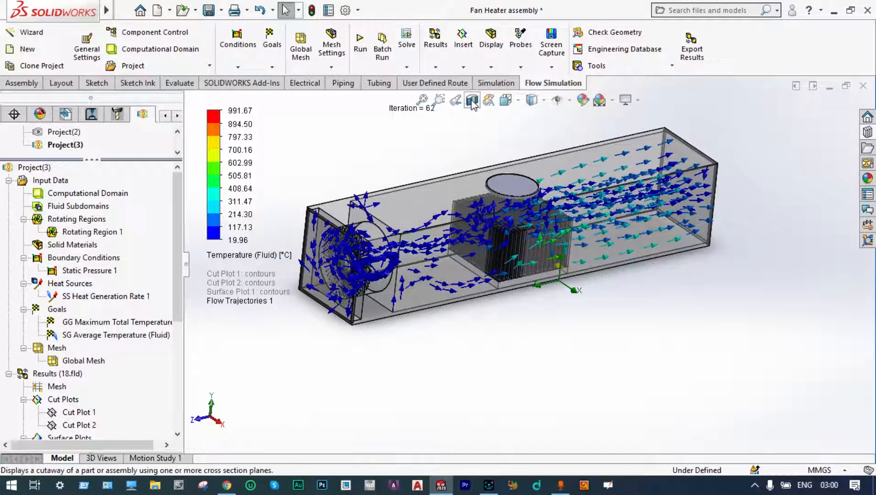
scroll(110, 390, "down", 3)
right_click(111, 390)
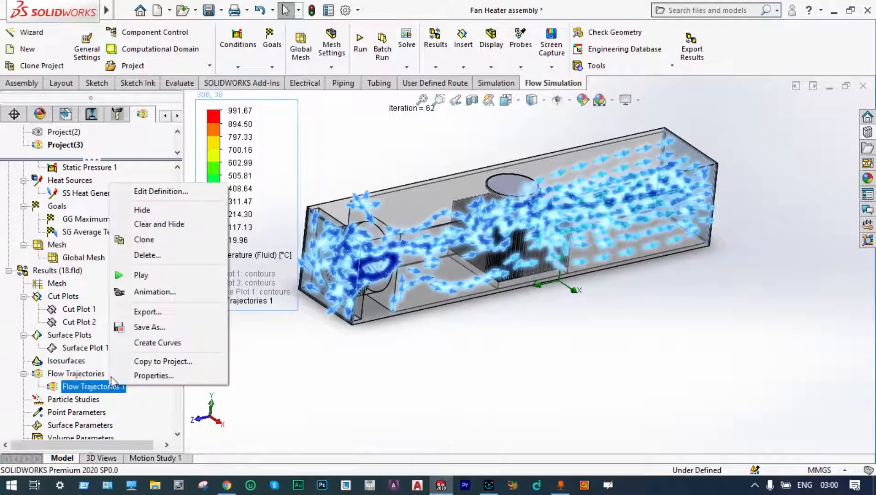
left_click(143, 275)
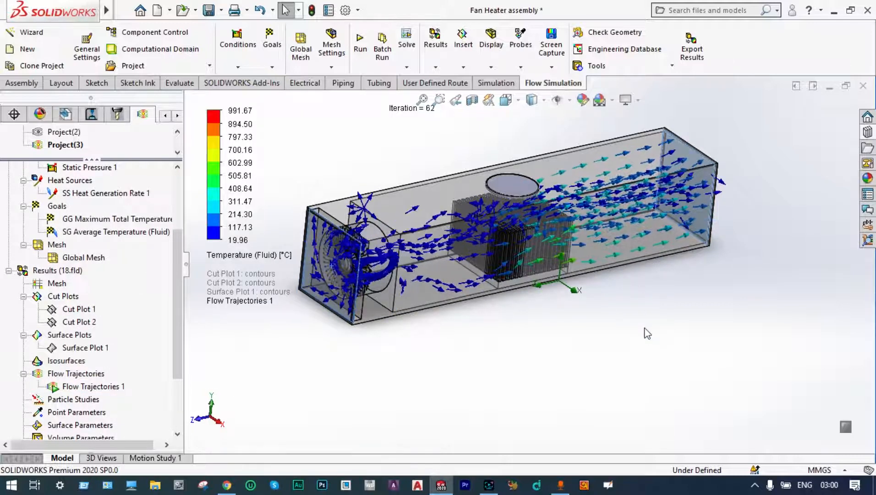
Step: Examine the animated flow arrows around the fins and the recirculating air just downstream of the fan
scroll(640, 330, "up", 3)
scroll(542, 257, "down", 5)
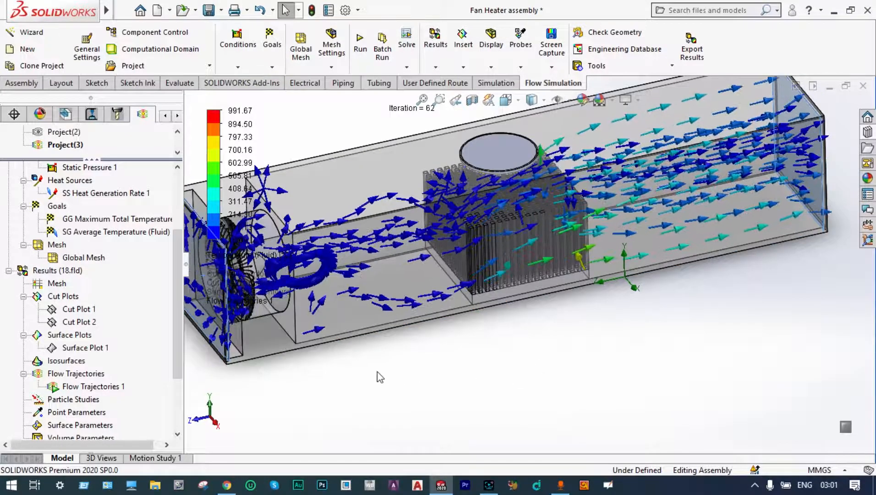
scroll(379, 377, "up", 2)
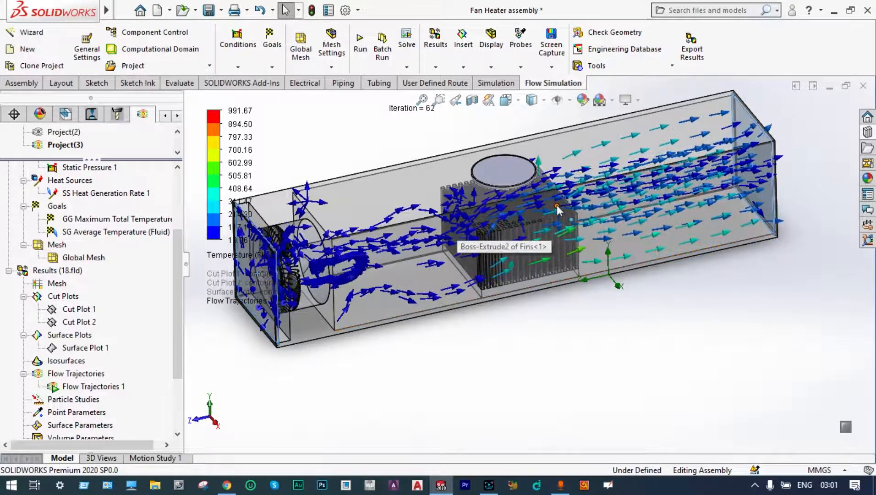
scroll(556, 207, "down", 1)
scroll(557, 206, "up", 1)
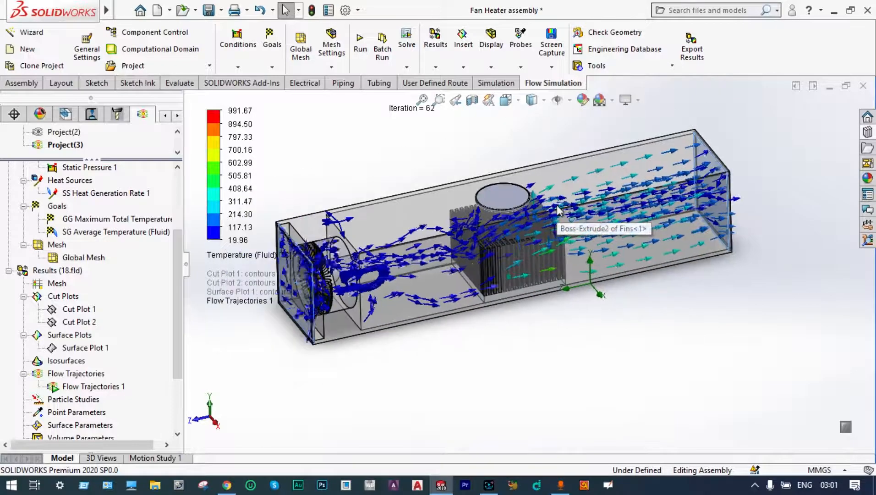
scroll(375, 265, "down", 2)
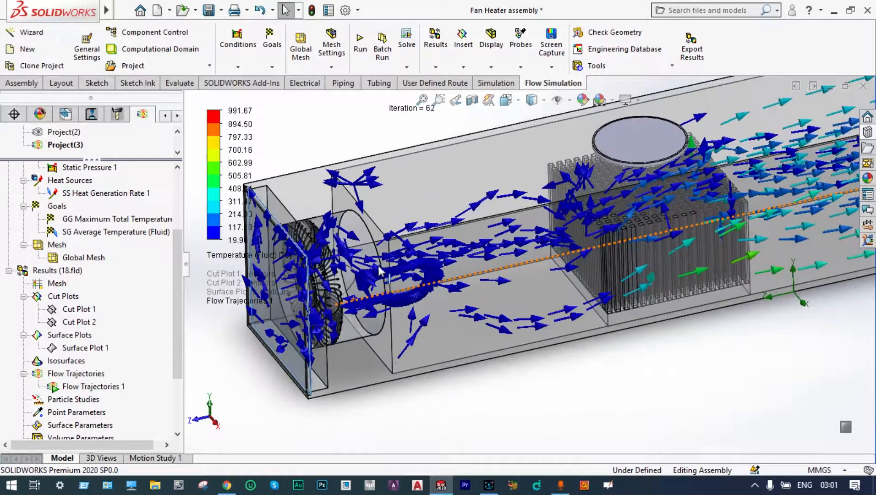
scroll(385, 269, "down", 3)
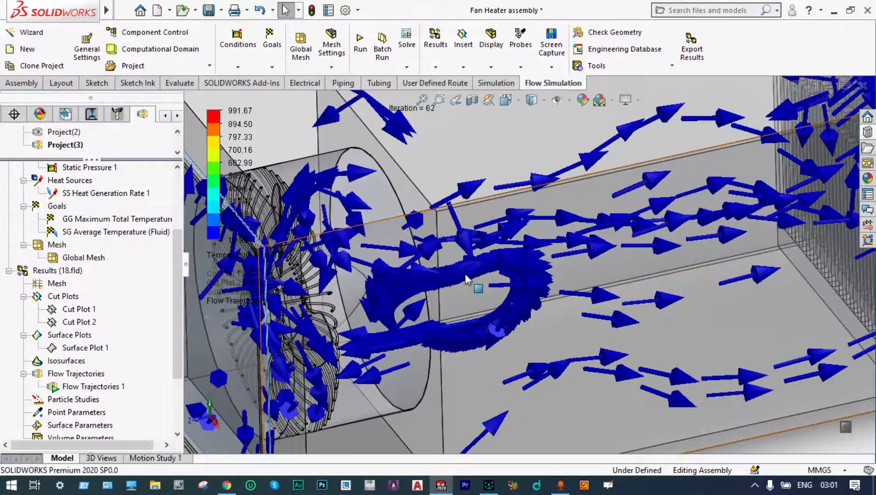
scroll(466, 275, "down", 4)
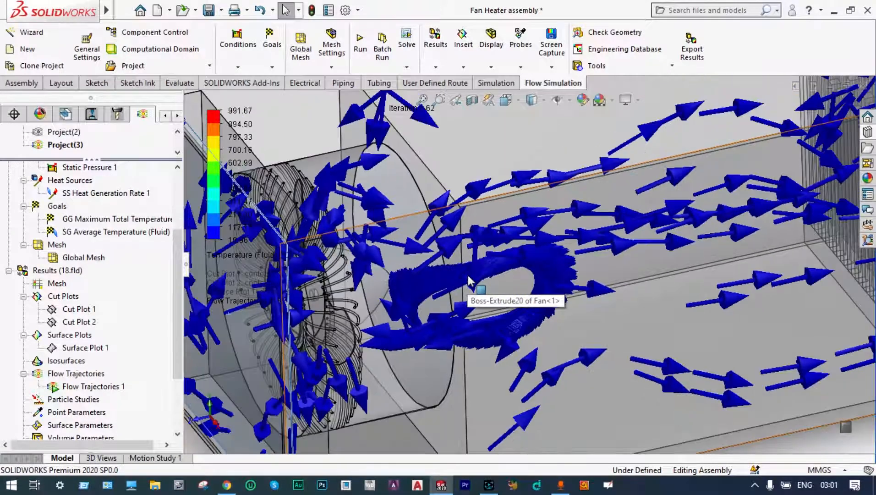
scroll(468, 275, "up", 5)
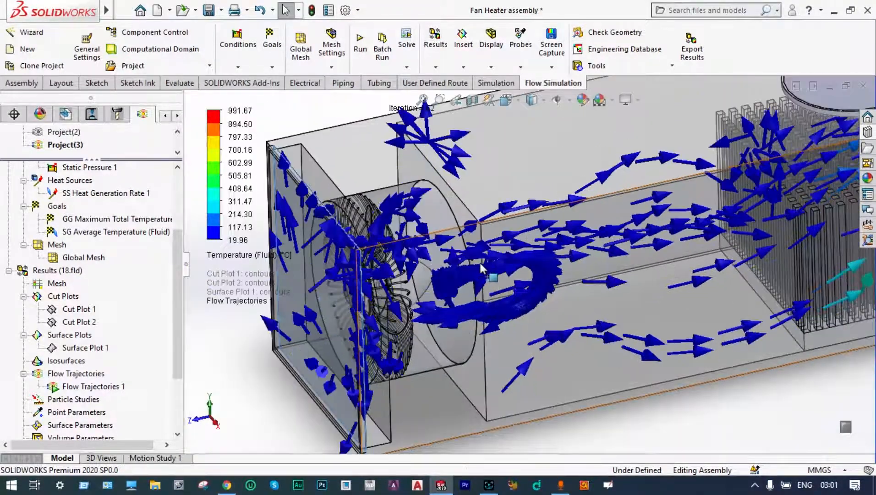
middle_click_drag(480, 262, 532, 350)
scroll(533, 349, "down", 5)
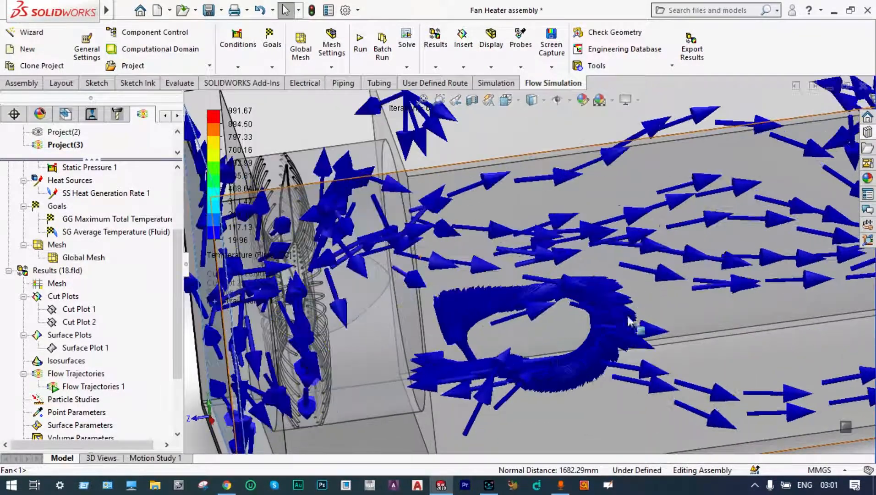
scroll(522, 318, "up", 2)
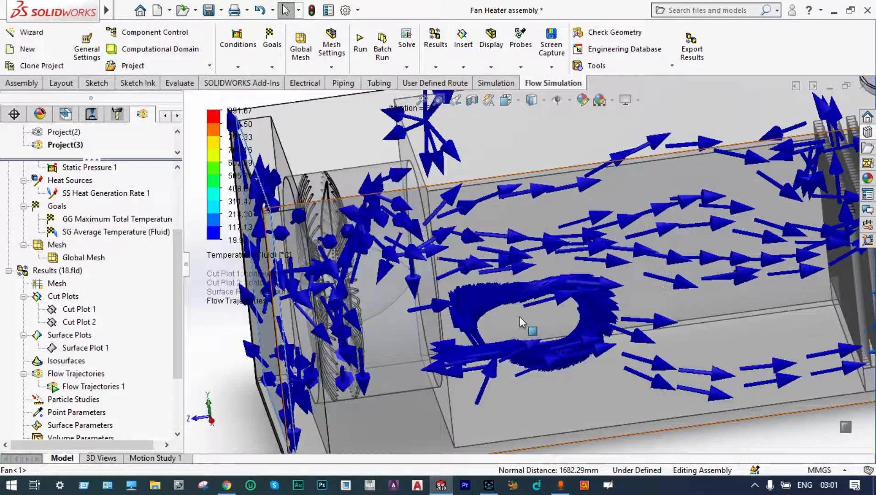
scroll(519, 316, "up", 2)
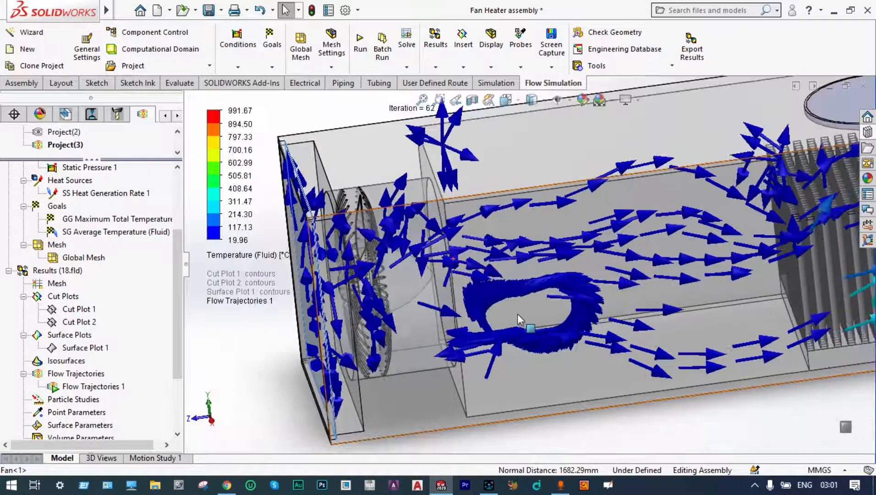
scroll(518, 315, "up", 2)
scroll(545, 292, "down", 5)
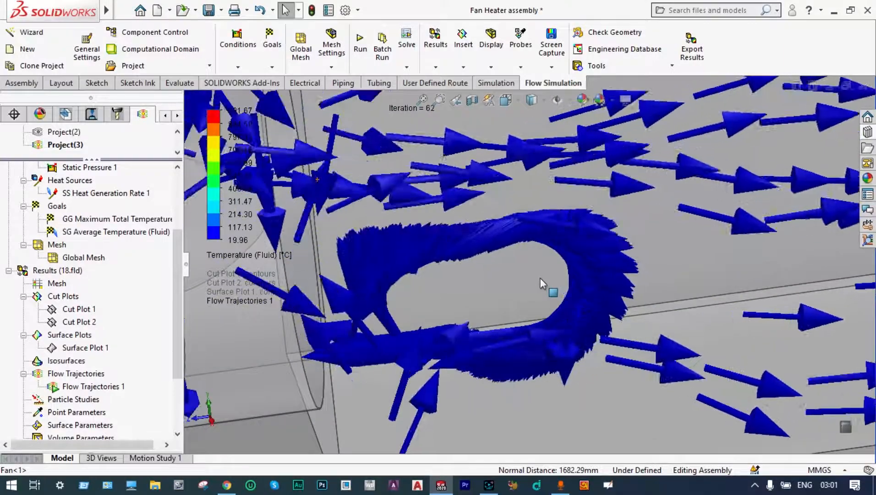
scroll(538, 274, "up", 5)
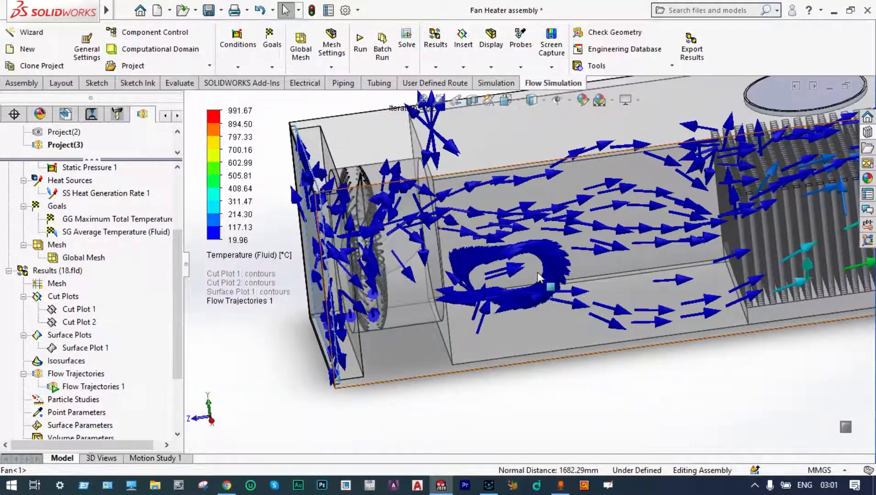
Step: View the flow trajectories from the opposite side and along the whole duct, and clear and hide them
middle_click_drag(537, 272, 657, 201)
scroll(406, 319, "up", 4)
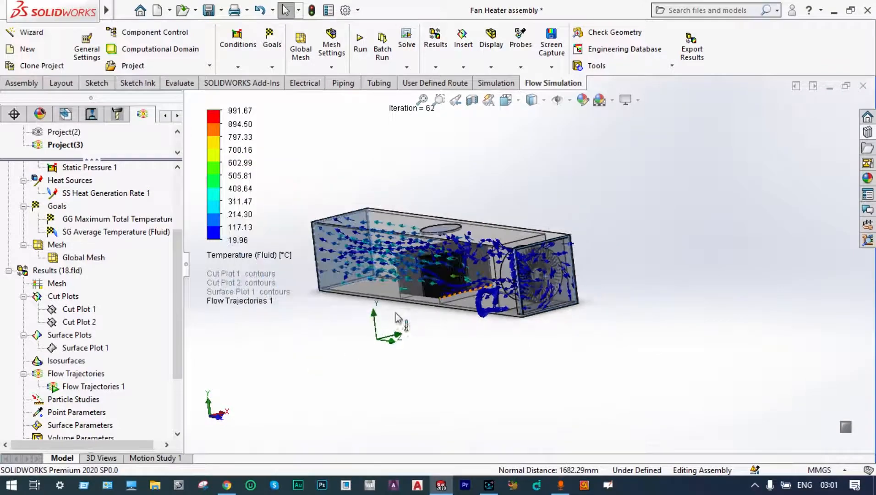
scroll(403, 369, "up", 1)
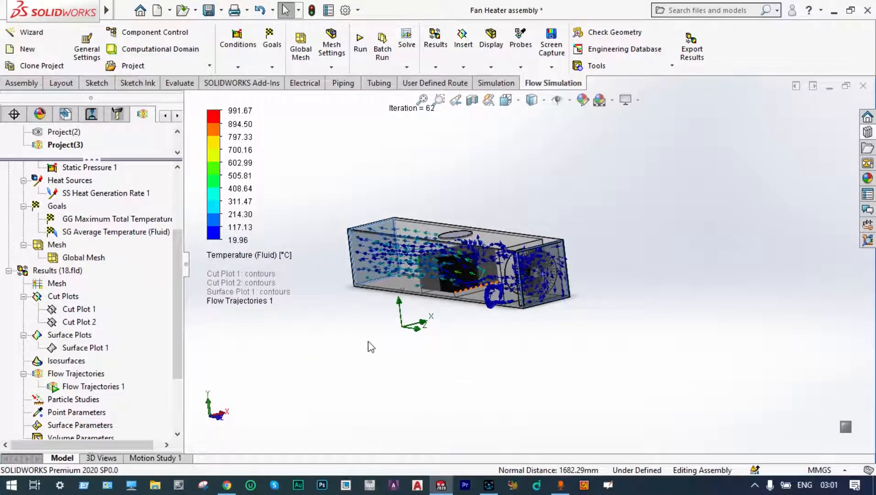
middle_click_drag(370, 346, 274, 398)
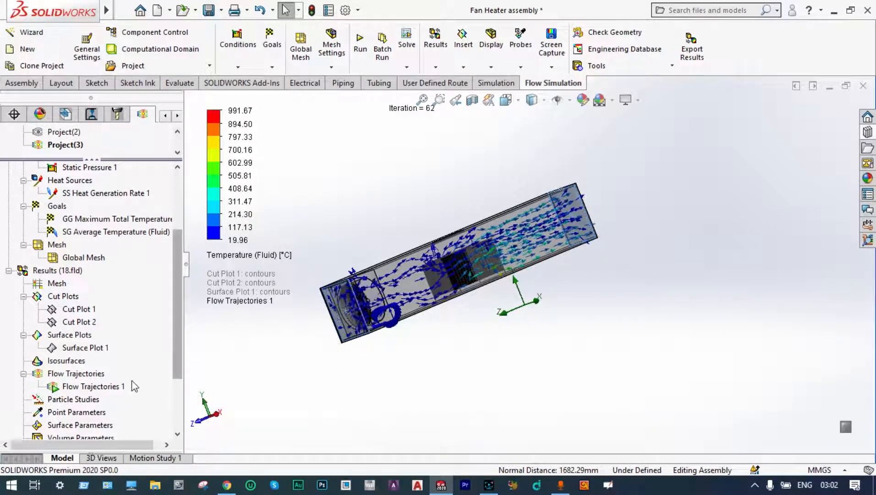
right_click(115, 388)
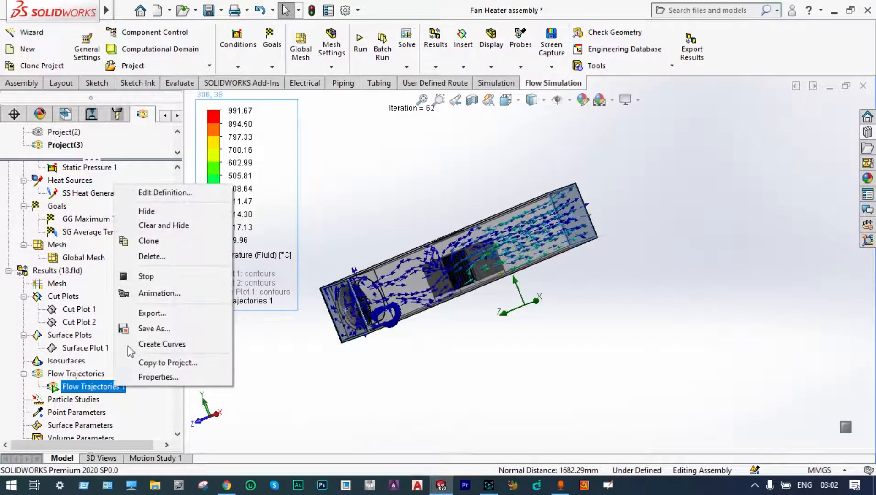
left_click(157, 226)
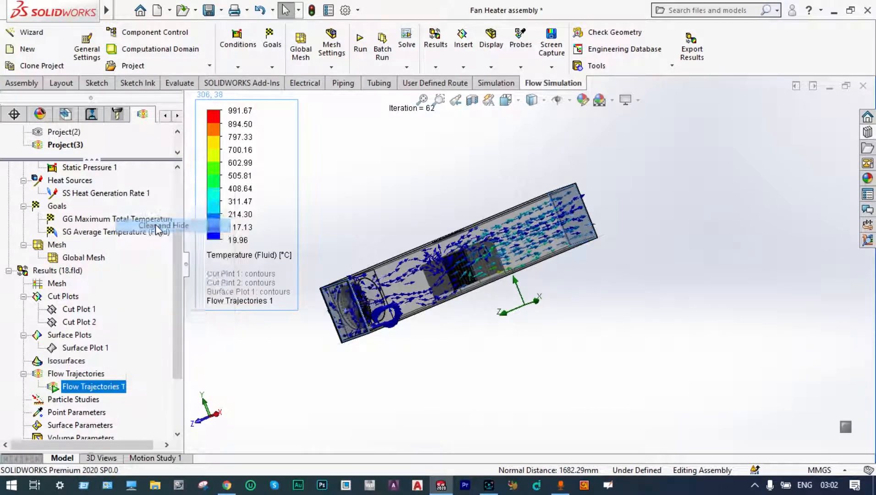
Step: Show a goal plot summary for all goals, GG Maximum Total Temperature 1 and SG Average Temperature (Fluid) 1, with Iterations as abscissa
scroll(176, 297, "down", 2)
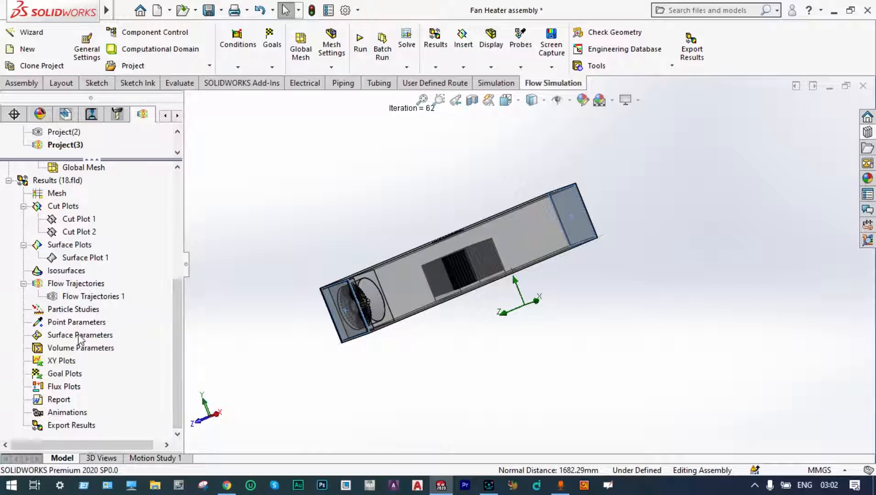
right_click(63, 375)
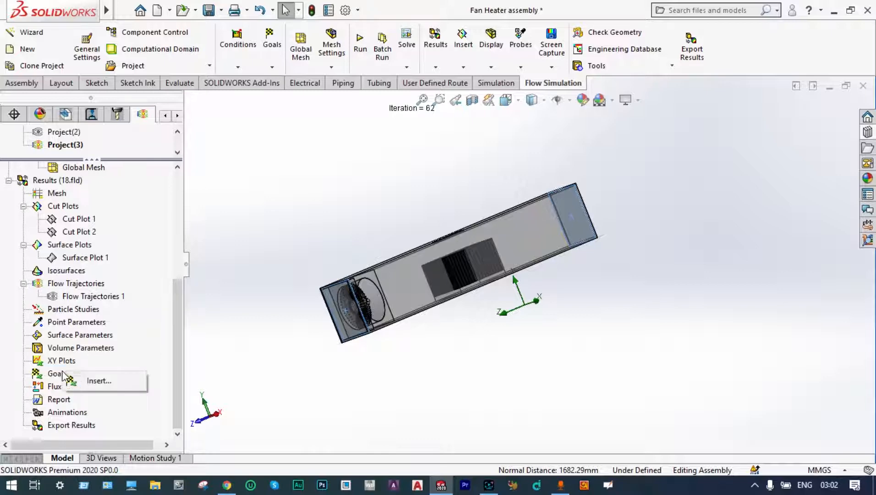
left_click(89, 382)
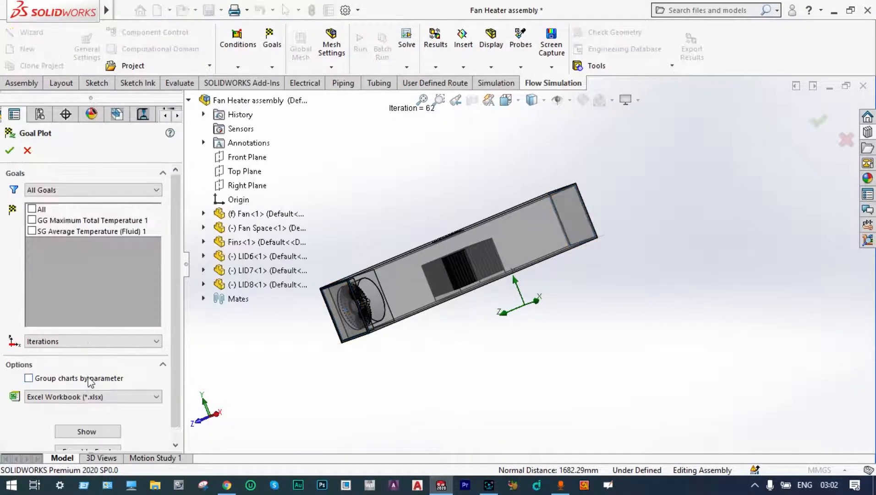
left_click(32, 209)
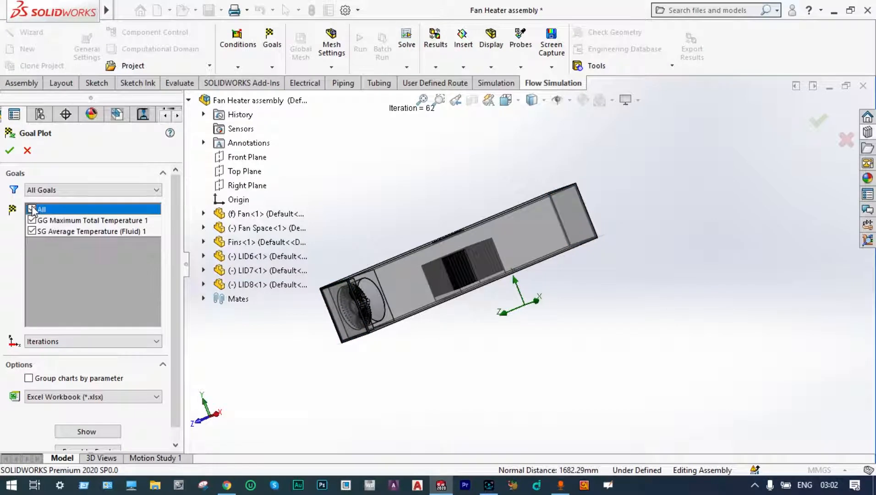
left_click(87, 432)
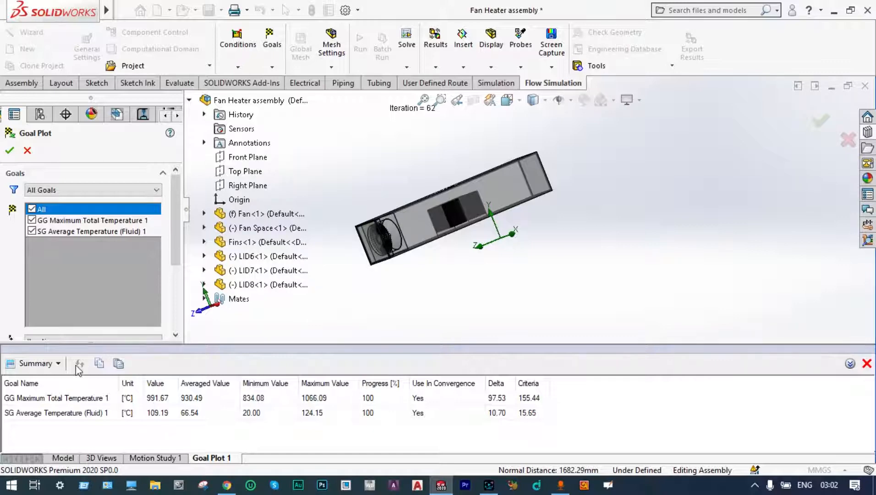
Step: Switch the goal plot to History, enlarge its pane to examine both temperature curves, and cancel the plot
left_click(59, 364)
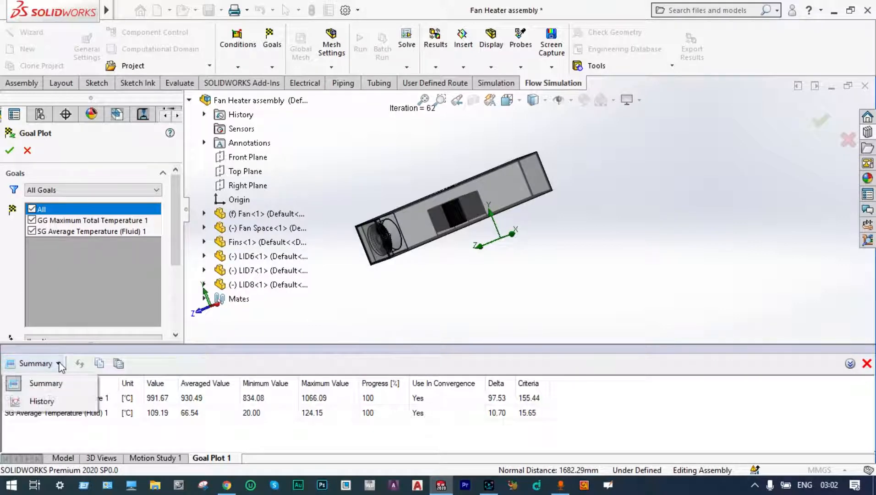
left_click(41, 401)
left_click_drag(364, 345, 364, 265)
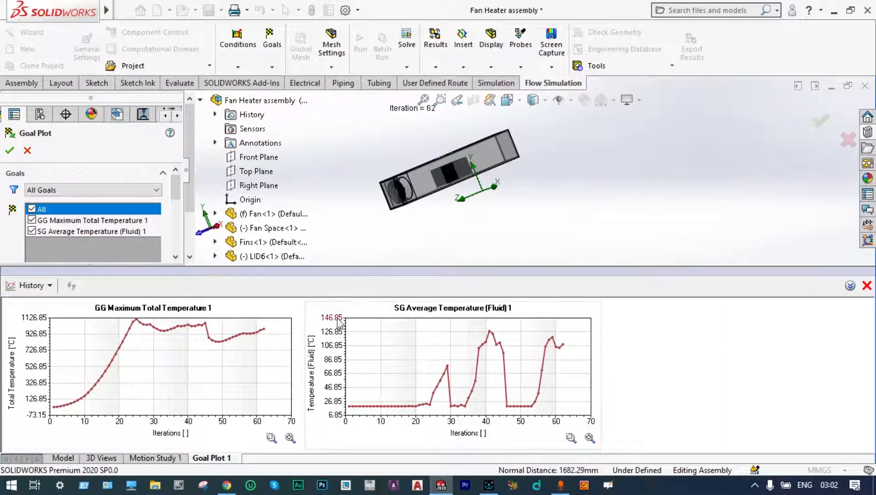
mouse_move(265, 330)
mouse_move(564, 349)
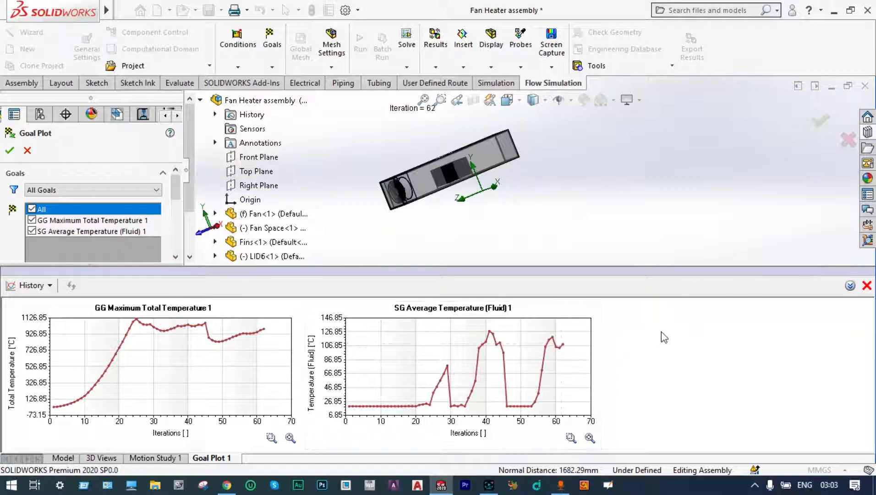
left_click(848, 139)
Step: Start a new parametric study of the Design of Experiments and Optimization type
middle_click_drag(696, 298, 674, 293)
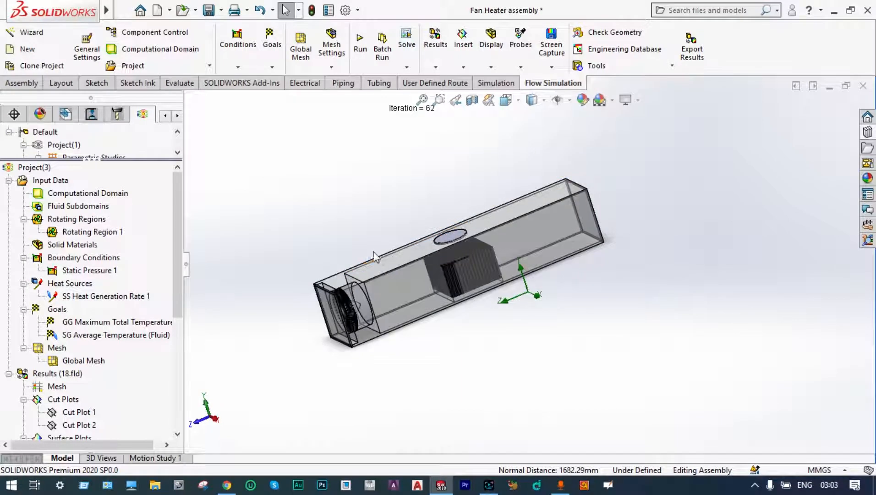
scroll(354, 221, "down", 2)
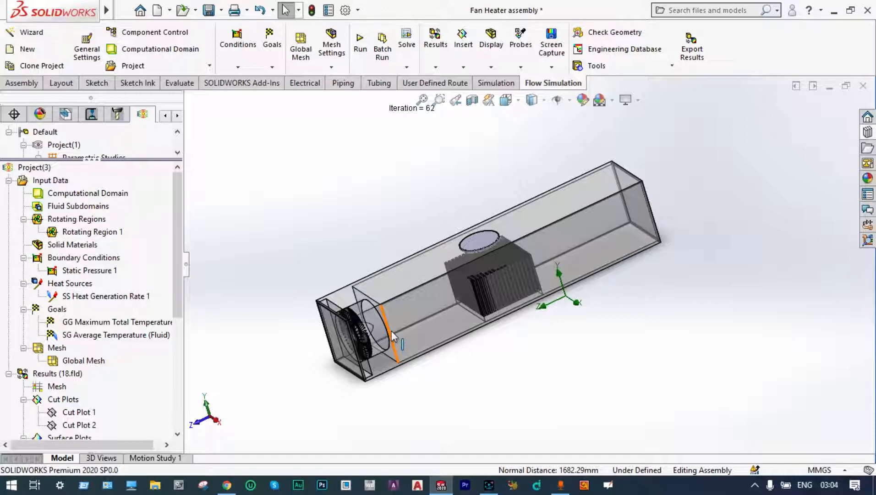
left_click(407, 67)
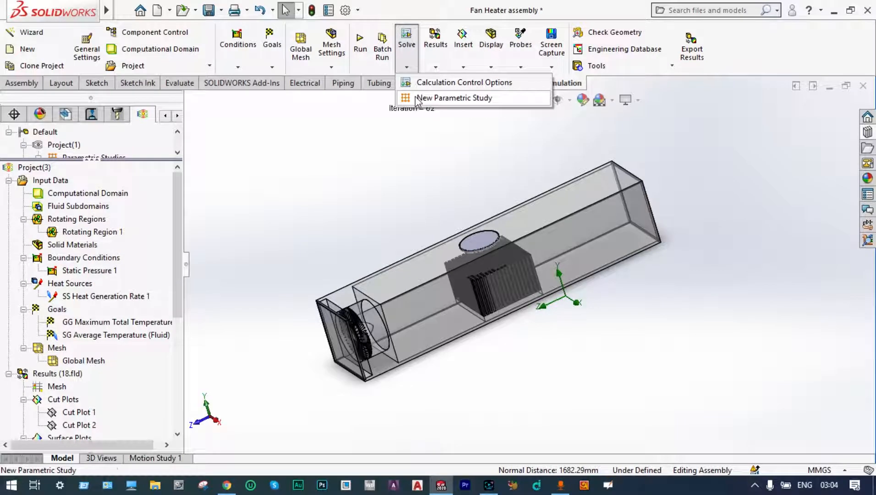
left_click(440, 97)
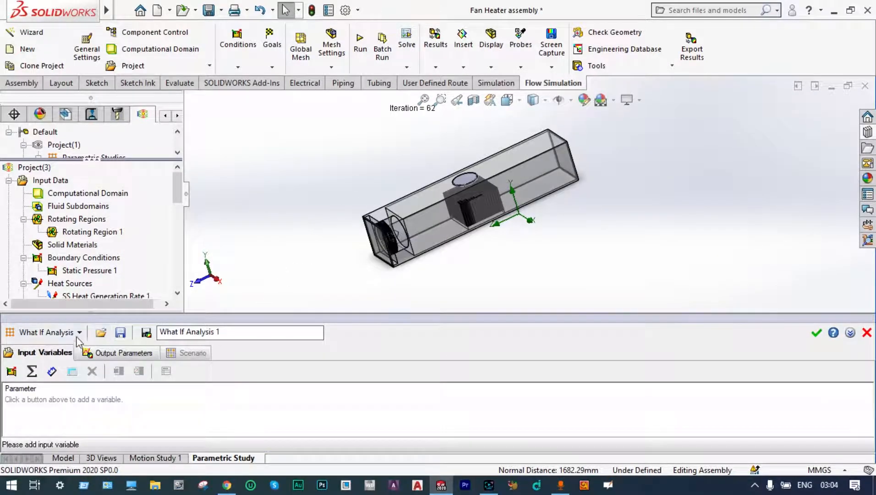
left_click(80, 333)
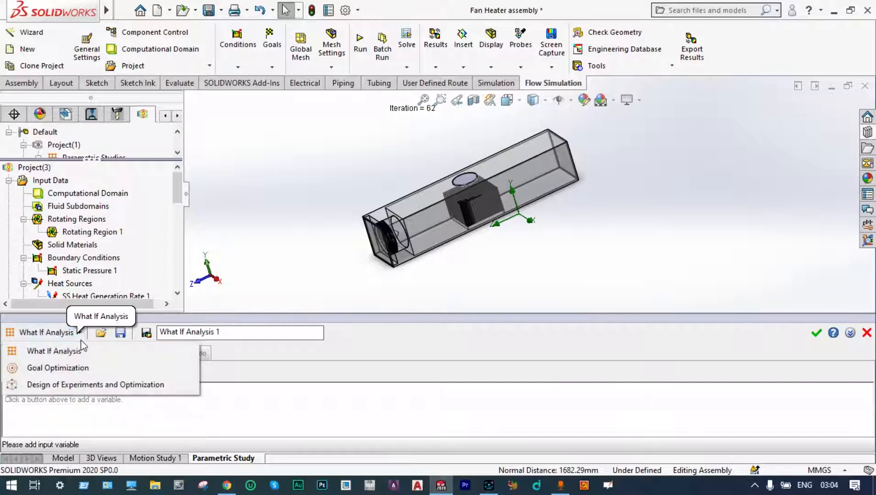
left_click(77, 384)
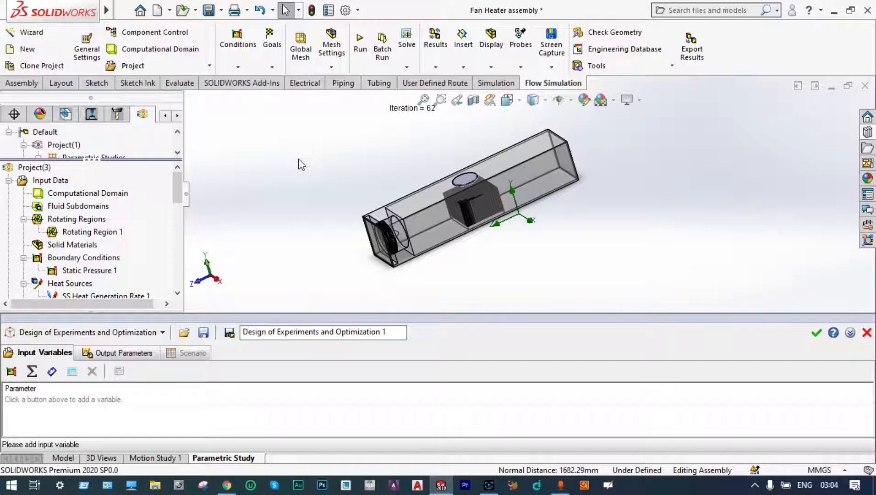
Step: Add the angular velocity of Rotating Region 1 as an input variable with a range from -10000 to -100 rad/s
left_click(13, 372)
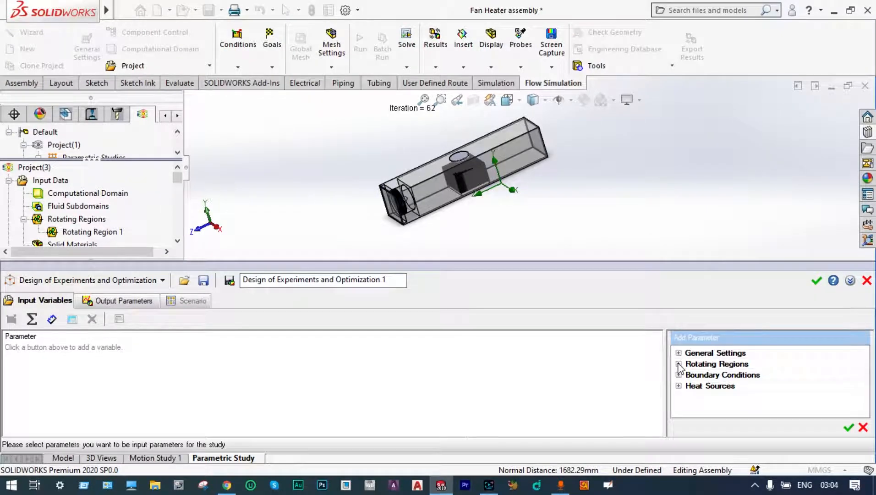
left_click(678, 364)
left_click(687, 375)
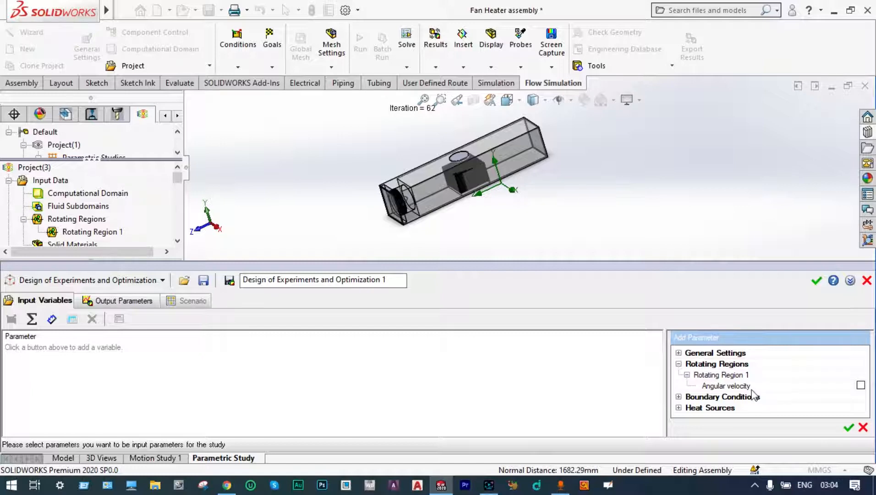
left_click(861, 386)
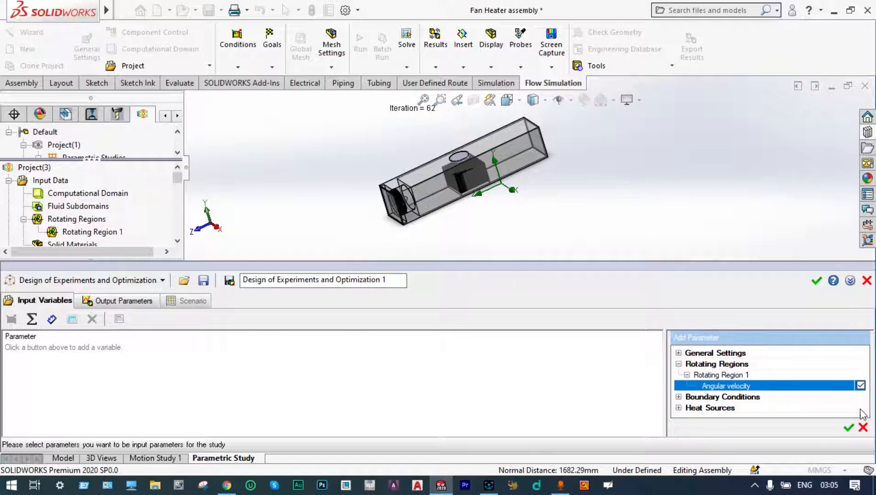
left_click(849, 428)
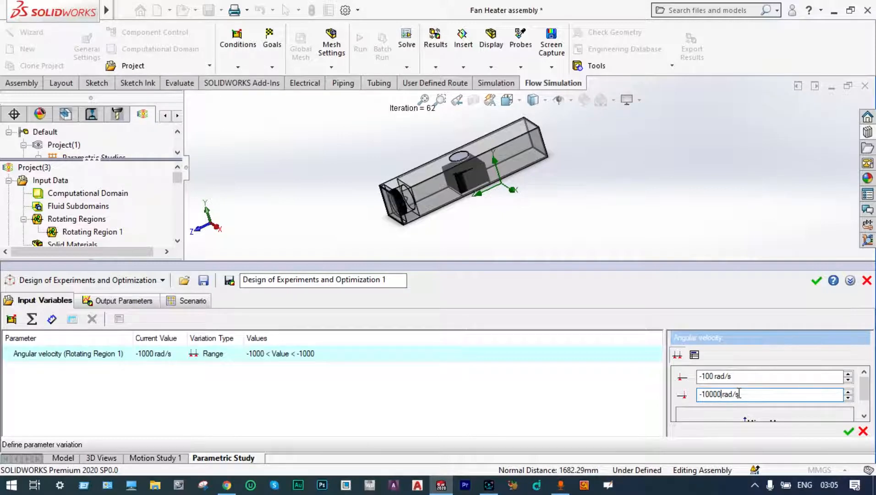
key("Tab")
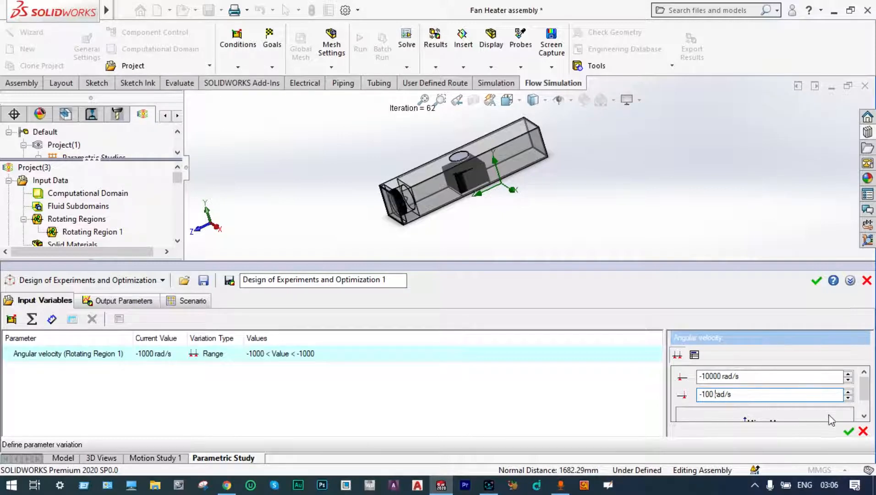
left_click(849, 432)
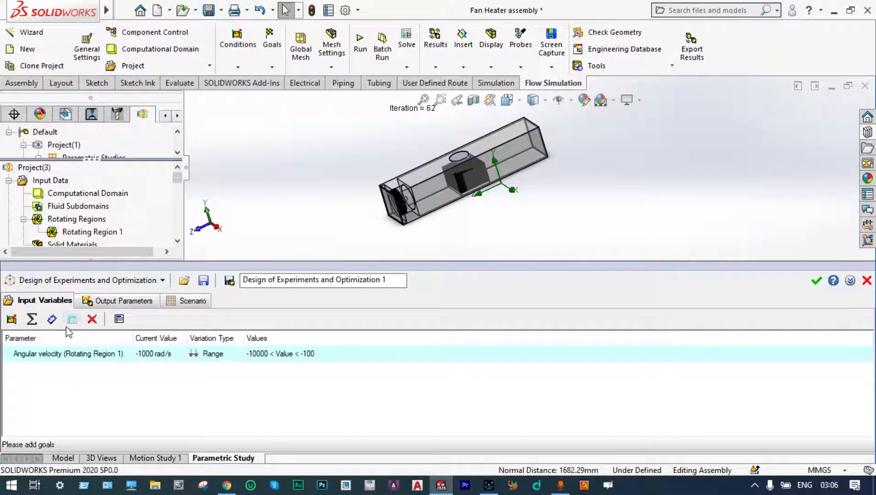
Step: Add all goals, GG Maximum Total Temperature 1 and SG Average Temperature (Fluid) 1, as the study's output parameters
left_click(139, 305)
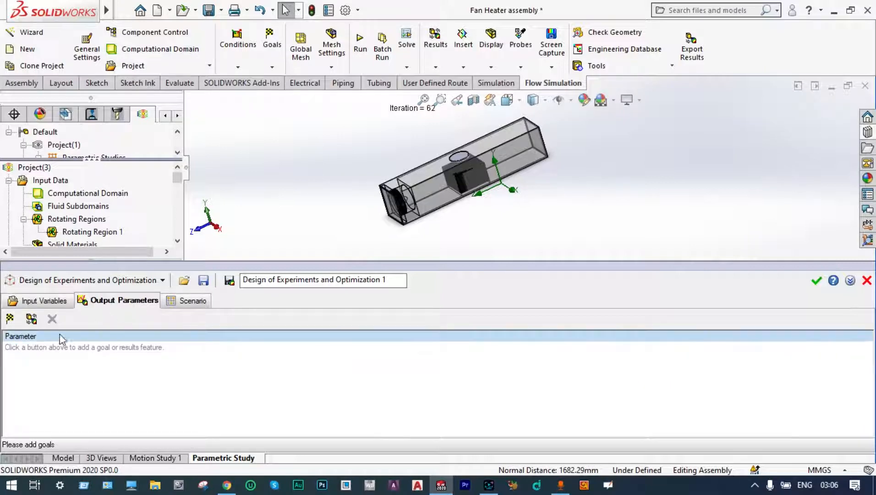
left_click(10, 319)
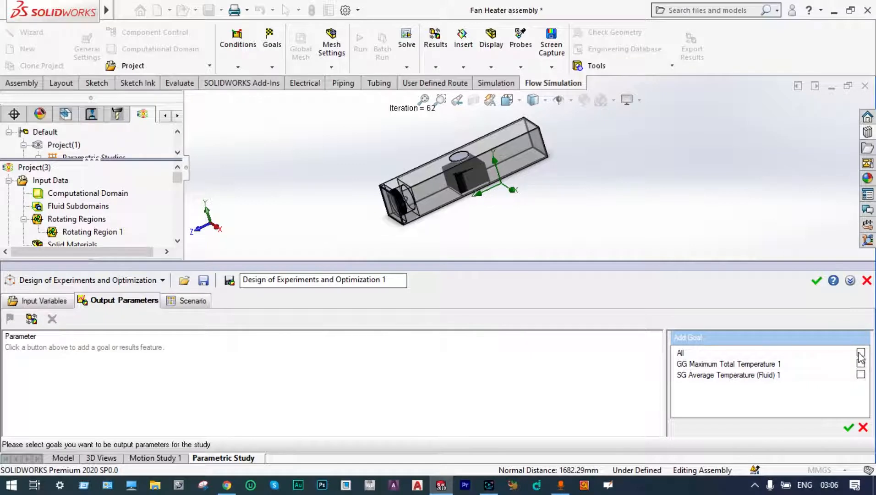
left_click(862, 352)
left_click(849, 429)
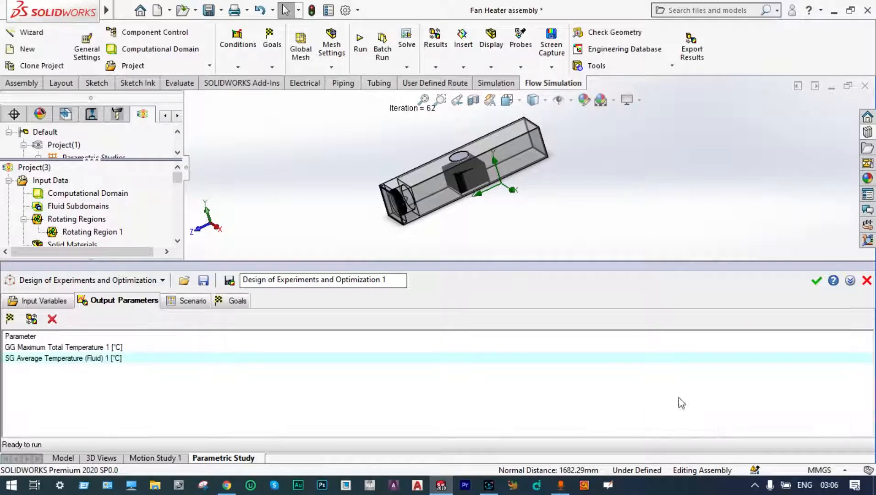
Step: Create 5 experiments in the study's scenario and run them
left_click(190, 306)
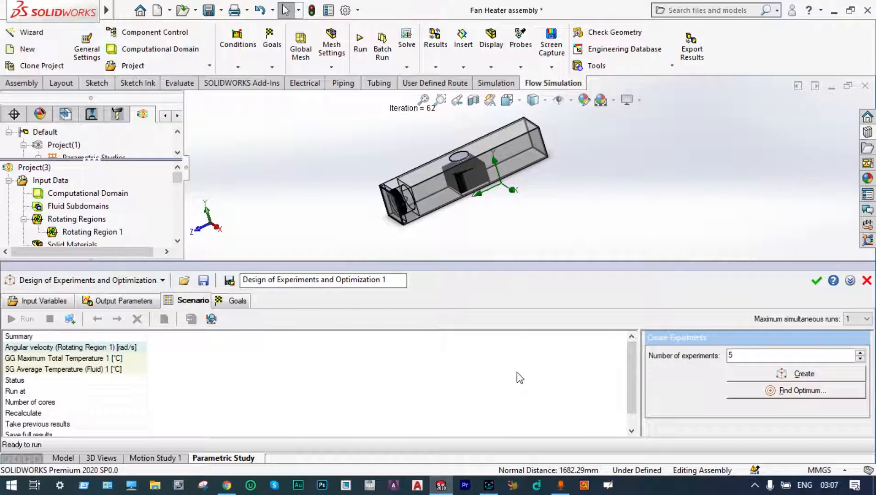
left_click(785, 378)
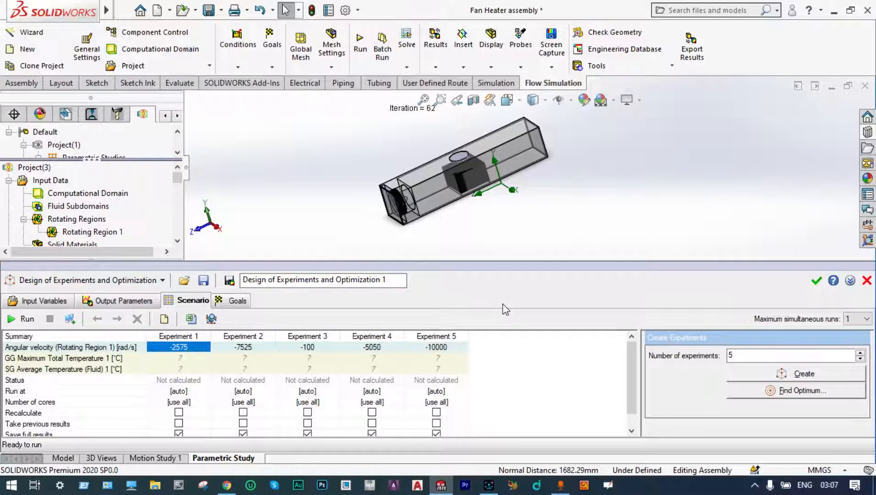
left_click(11, 320)
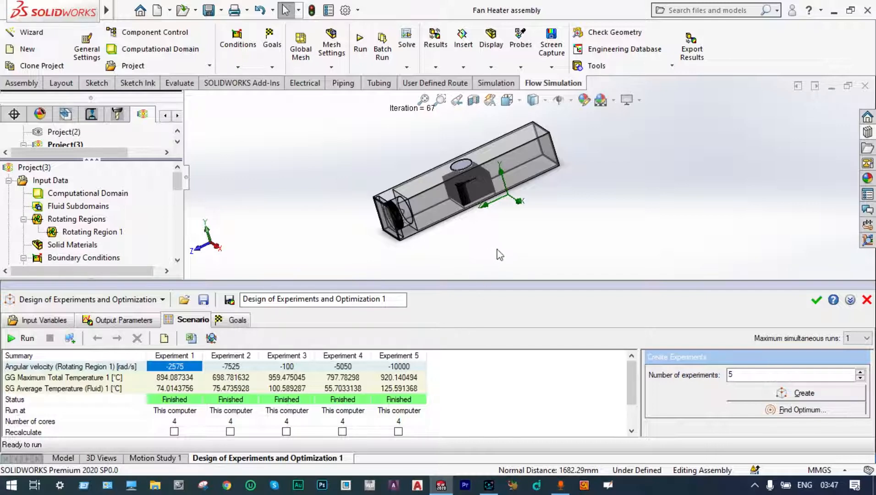
middle_click_drag(505, 250, 499, 228)
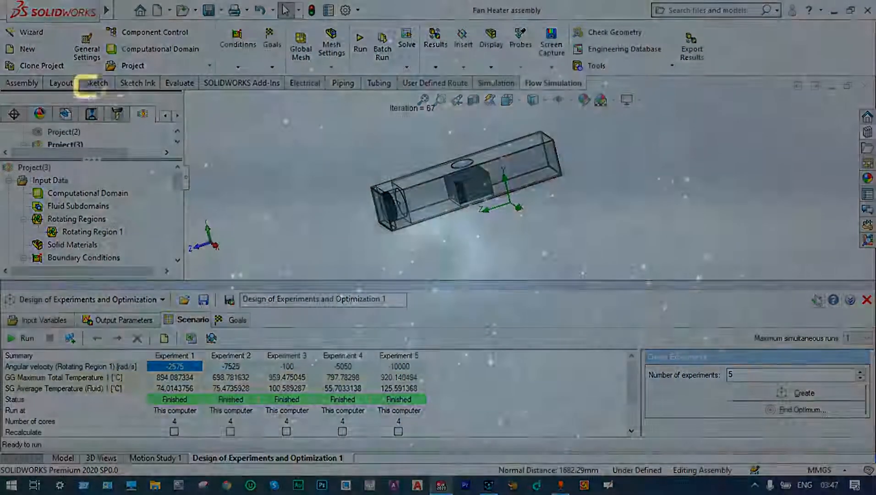